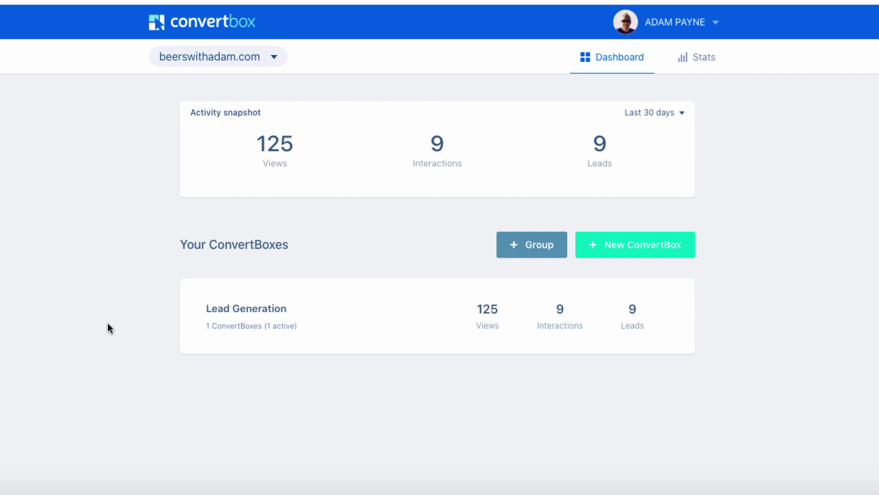
- Choose Manage my sites from the site dropdown to list both connected websites
{"action": "left_click", "coordinate": [212, 54]}
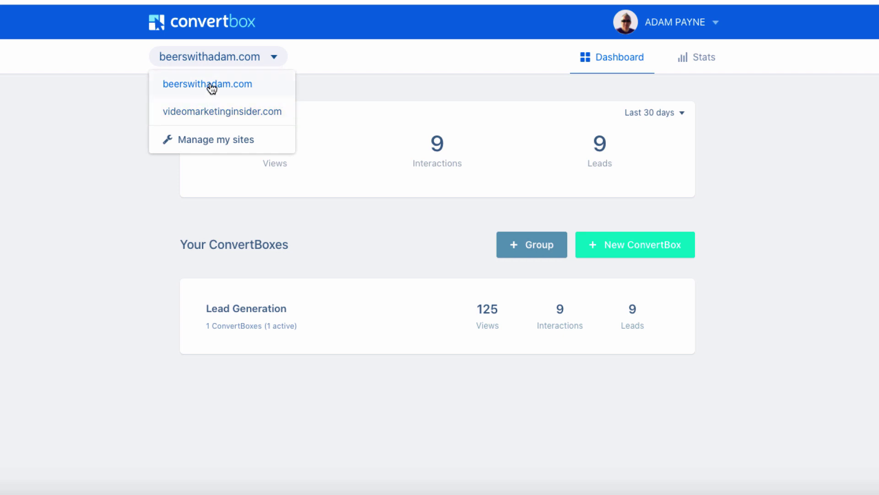
{"action": "left_click", "coordinate": [211, 141]}
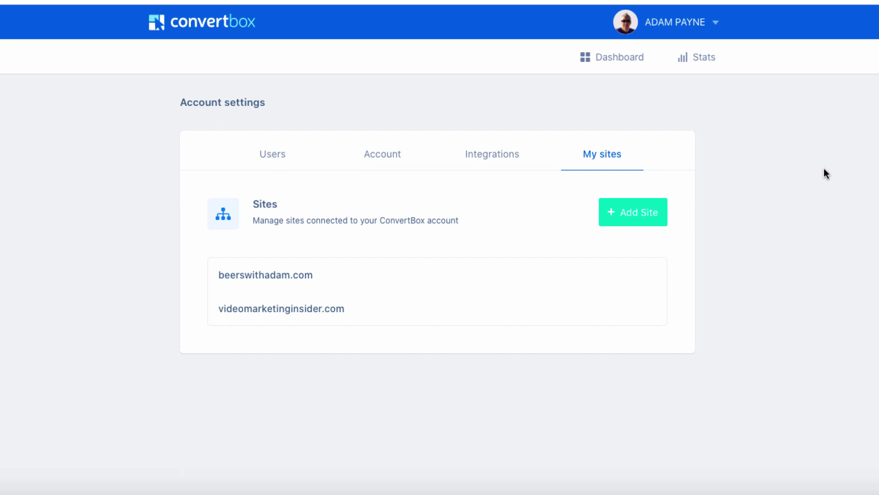
- Browse the Integrations cards, where Aweber, demio and Google Analytics show as connected
{"action": "left_click", "coordinate": [492, 162]}
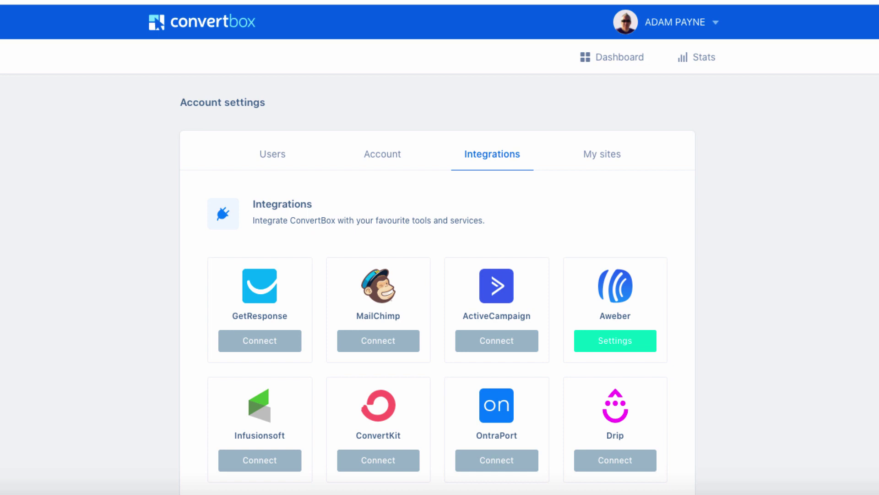
{"action": "scroll", "coordinate": [768, 219], "scroll_direction": "down", "scroll_amount": 2}
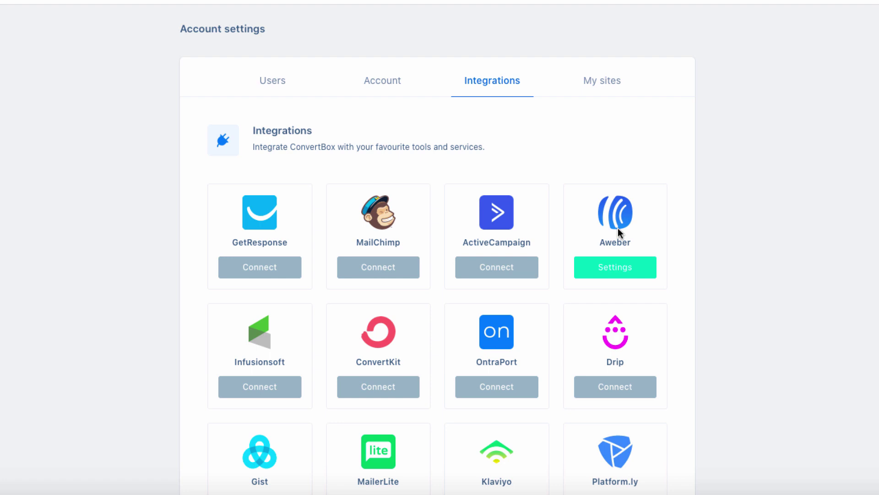
{"action": "scroll", "coordinate": [549, 284], "scroll_direction": "down", "scroll_amount": 2}
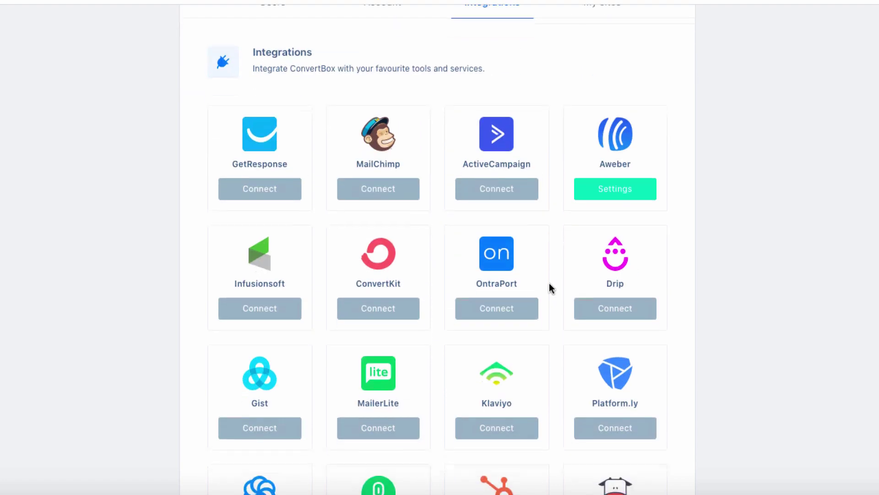
{"action": "scroll", "coordinate": [572, 308], "scroll_direction": "down", "scroll_amount": 2}
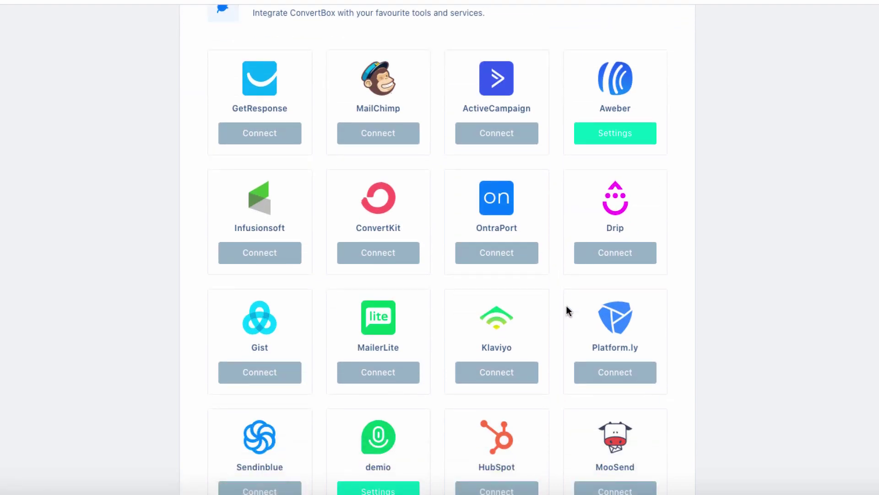
{"action": "scroll", "coordinate": [567, 308], "scroll_direction": "down", "scroll_amount": 2}
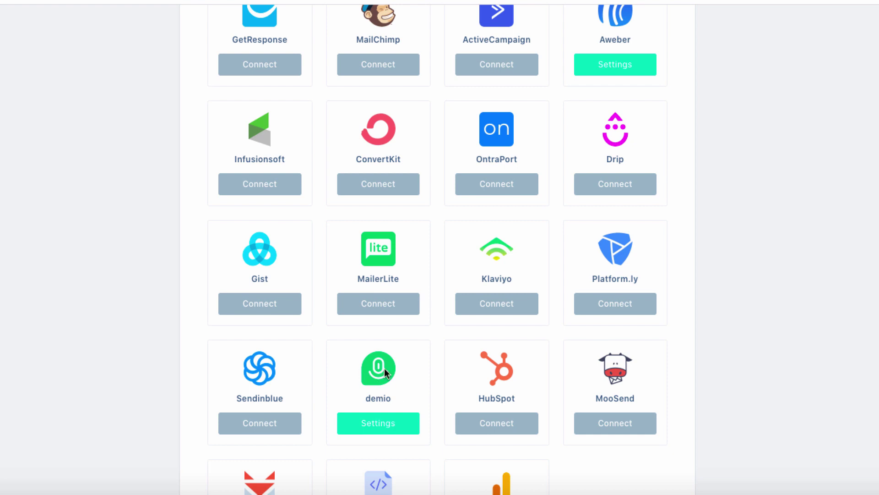
{"action": "scroll", "coordinate": [749, 271], "scroll_direction": "down", "scroll_amount": 2}
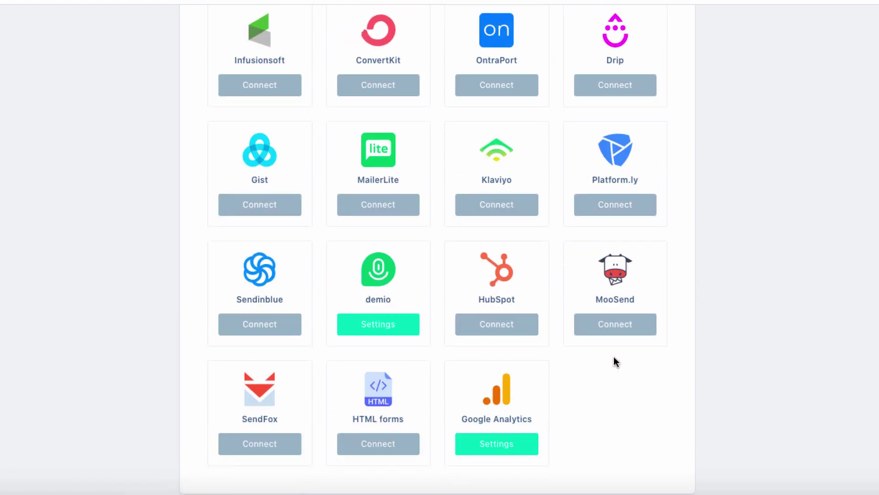
{"action": "scroll", "coordinate": [729, 306], "scroll_direction": "up", "scroll_amount": 5}
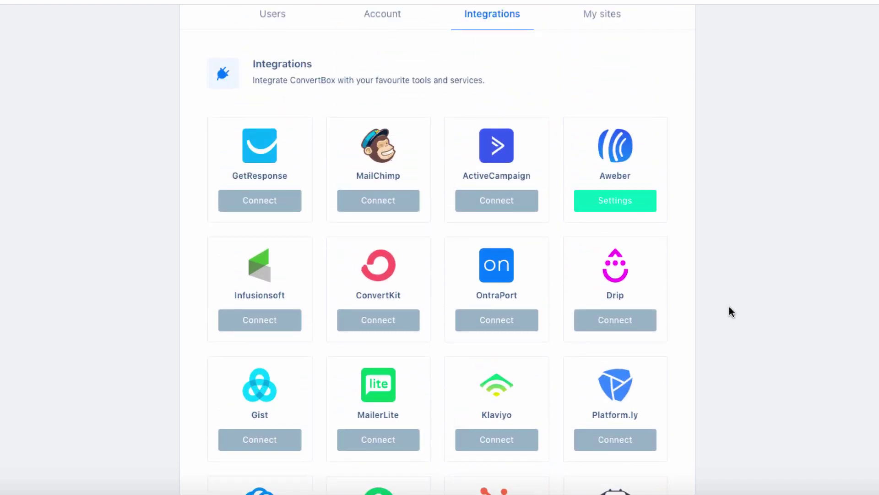
{"action": "scroll", "coordinate": [729, 307], "scroll_direction": "up", "scroll_amount": 1}
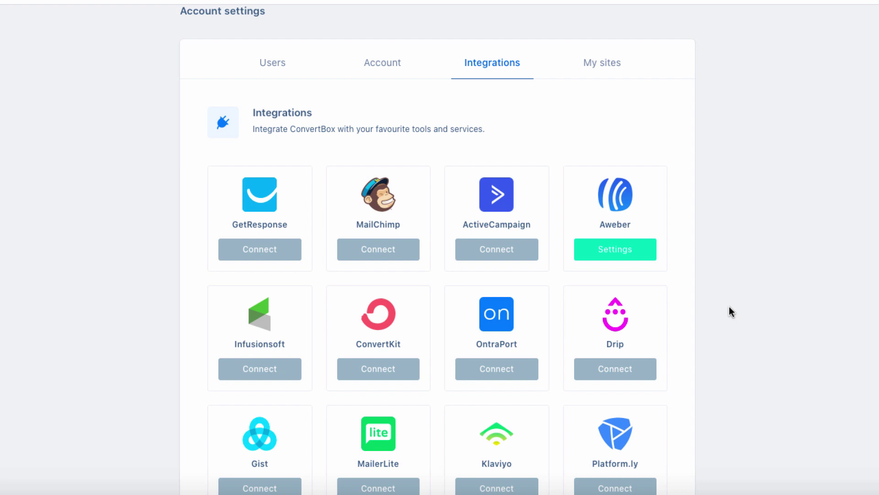
{"action": "scroll", "coordinate": [728, 306], "scroll_direction": "up", "scroll_amount": 3}
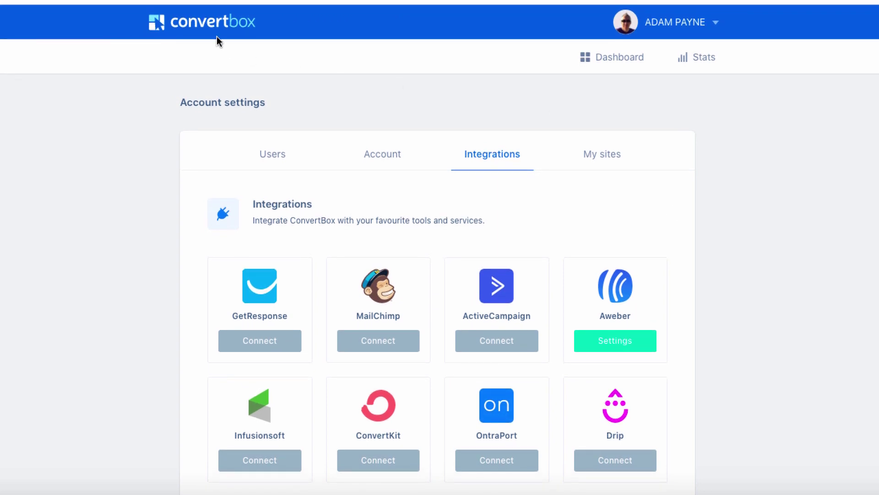
- Return to the dashboard, briefly opening and closing the account menu
{"action": "left_click", "coordinate": [210, 28]}
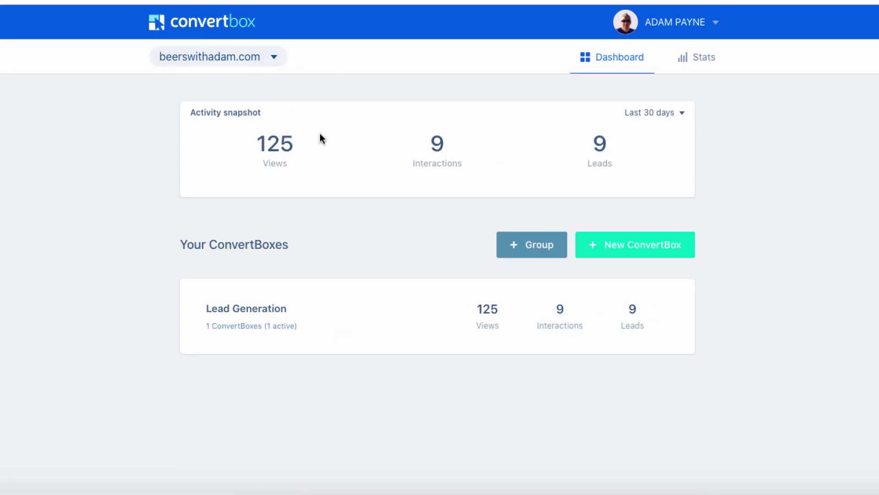
{"action": "left_click", "coordinate": [717, 24]}
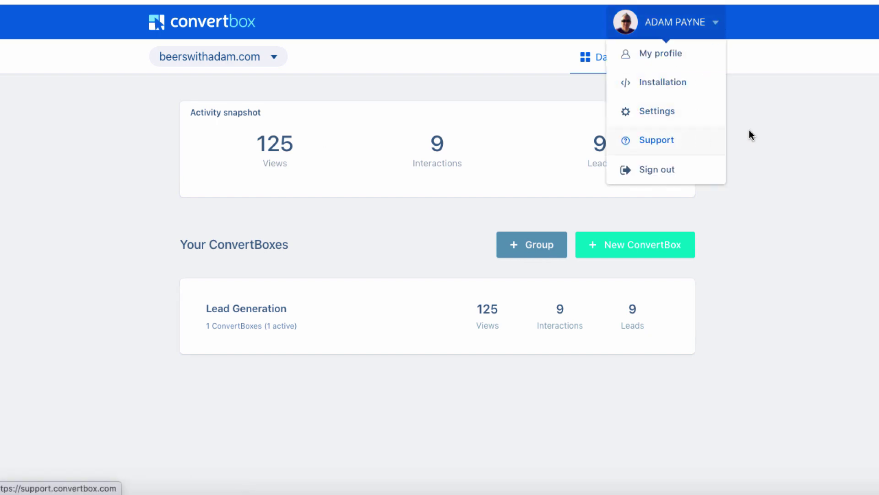
{"action": "left_click", "coordinate": [821, 130]}
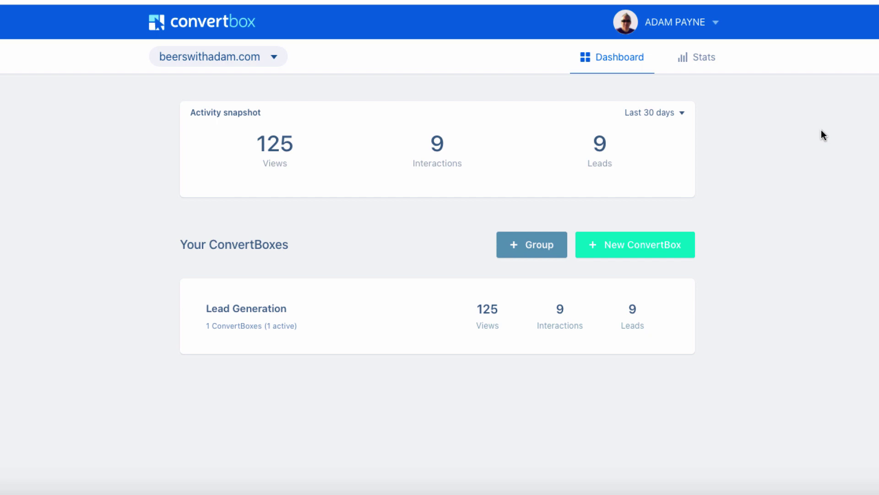
- Create a group named 'demo' and open its empty card
{"action": "left_click", "coordinate": [534, 246]}
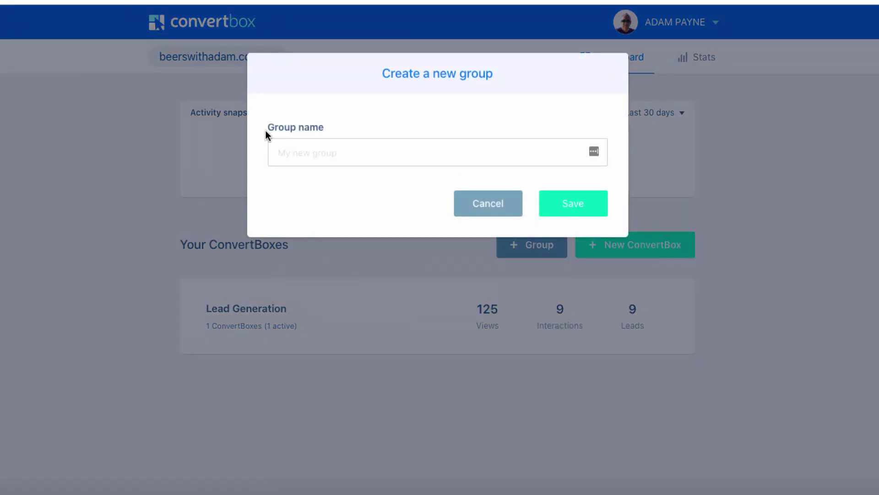
{"action": "left_click", "coordinate": [276, 151]}
{"action": "type", "text": "demo"}
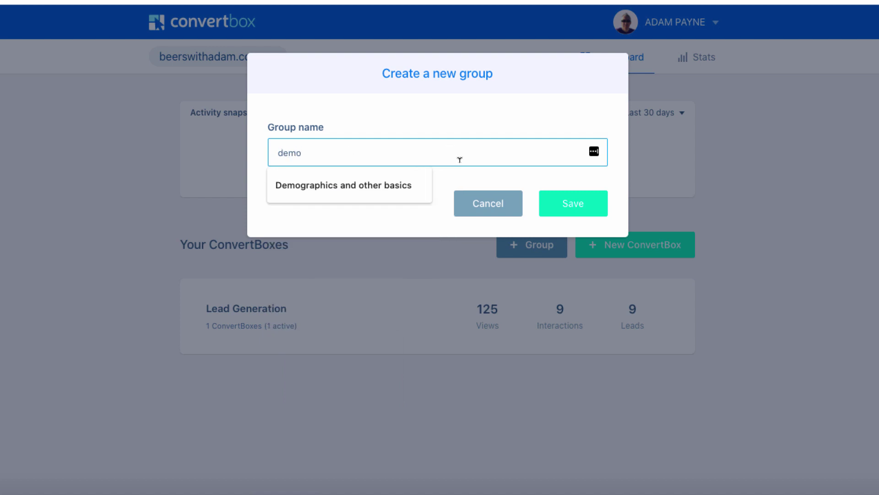
{"action": "left_click", "coordinate": [448, 176]}
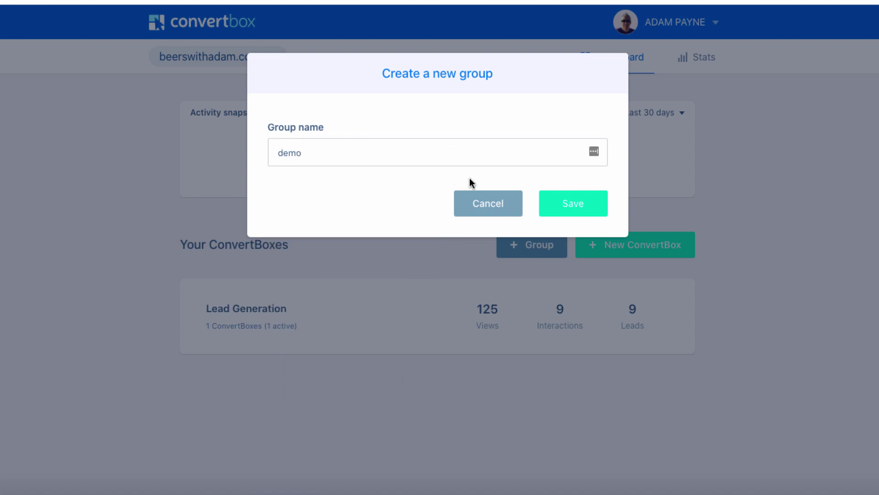
{"action": "left_click", "coordinate": [583, 205]}
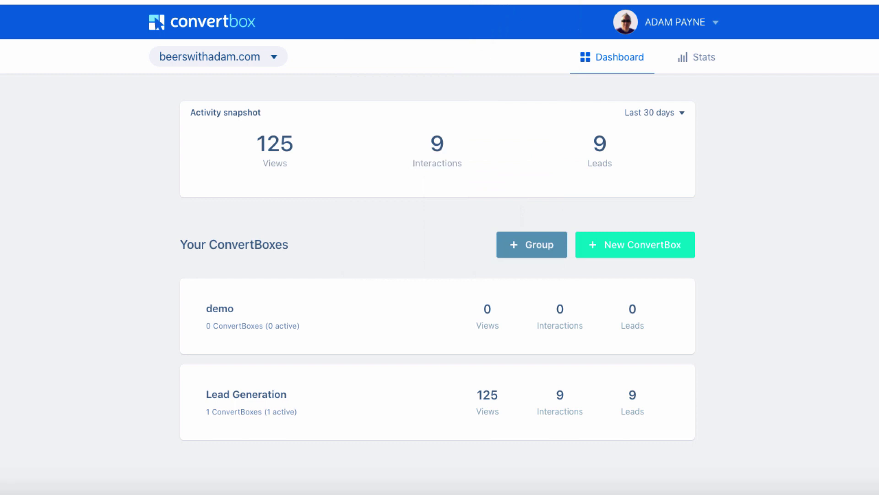
{"action": "left_click", "coordinate": [240, 319]}
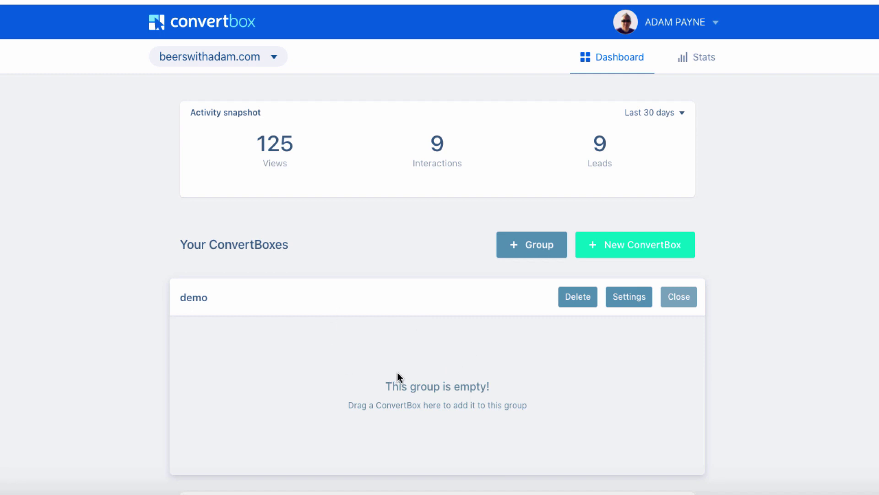
- Name the new ConvertBox 'demo1', put it in the demo group, and continue to type selection
{"action": "left_click", "coordinate": [631, 248]}
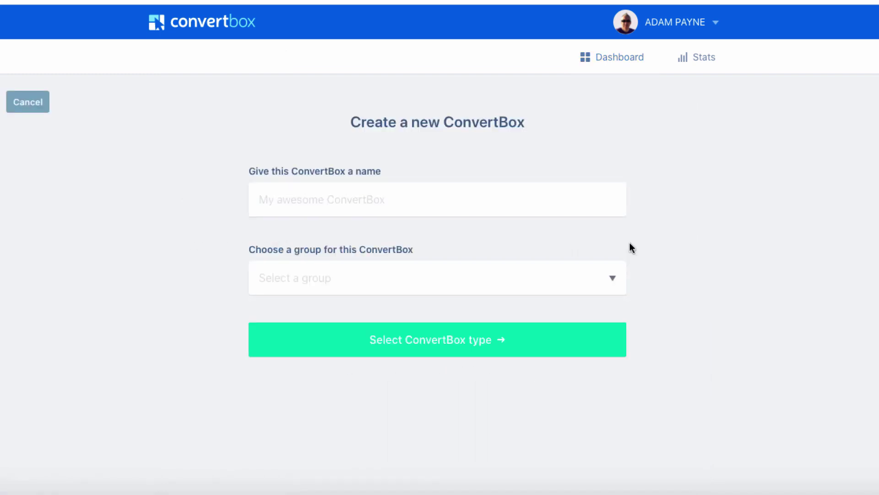
{"action": "left_click", "coordinate": [506, 204]}
{"action": "type", "text": "d"}
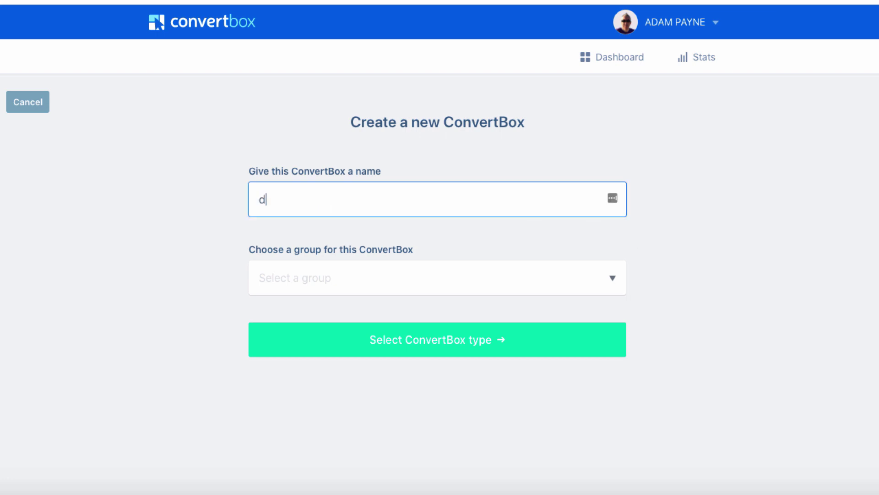
{"action": "type", "text": "emo1"}
{"action": "left_click", "coordinate": [429, 276]}
{"action": "left_click", "coordinate": [350, 318]}
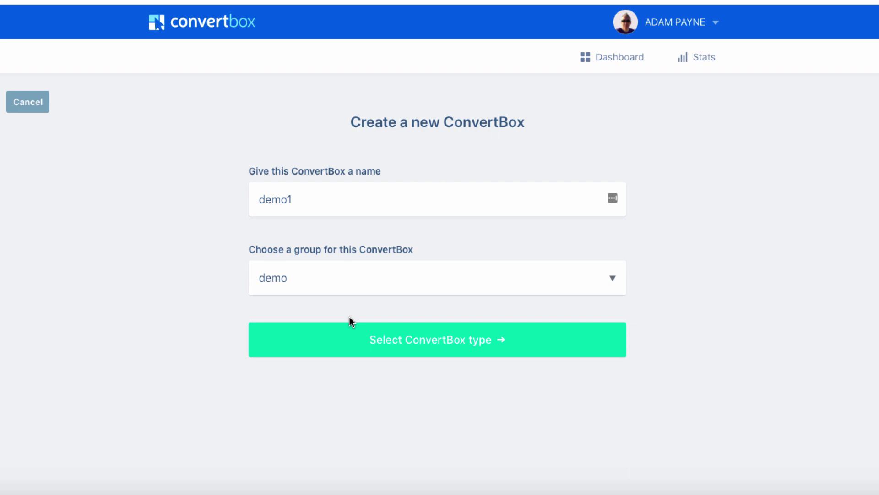
{"action": "left_click", "coordinate": [463, 348]}
{"action": "scroll", "coordinate": [669, 329], "scroll_direction": "down", "scroll_amount": 2}
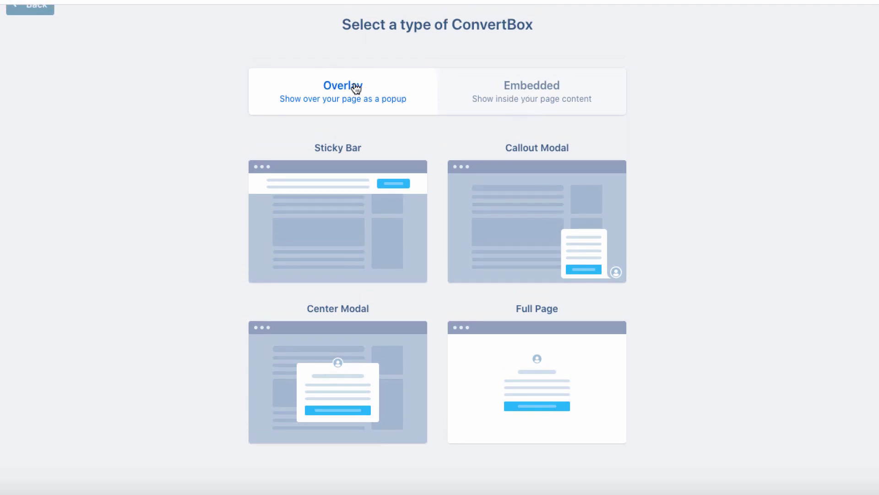
{"action": "mouse_move", "coordinate": [254, 172]}
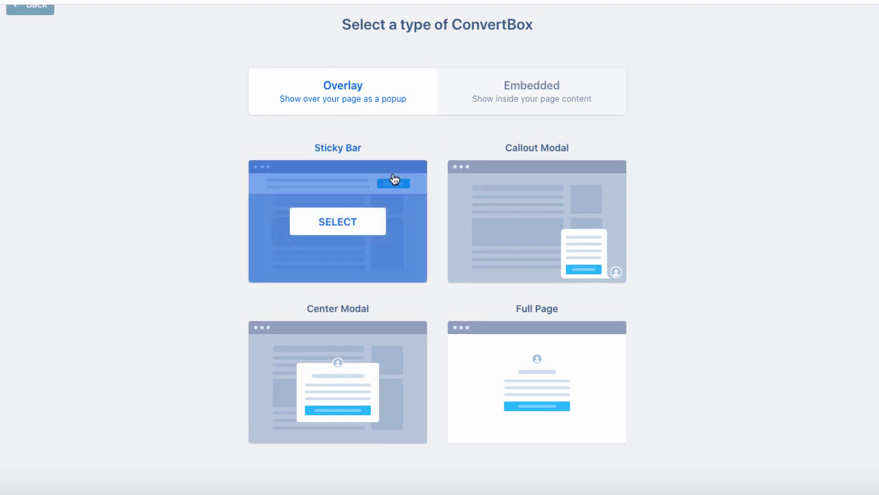
{"action": "mouse_move", "coordinate": [512, 214]}
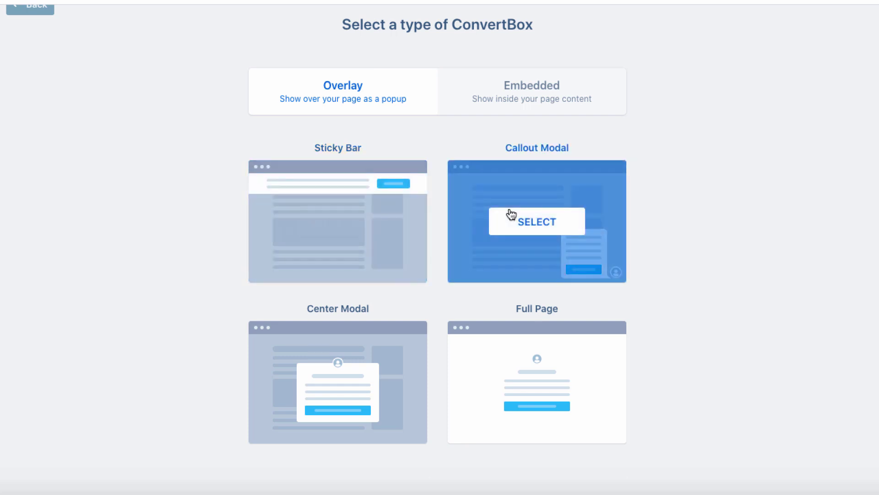
{"action": "mouse_move", "coordinate": [293, 365]}
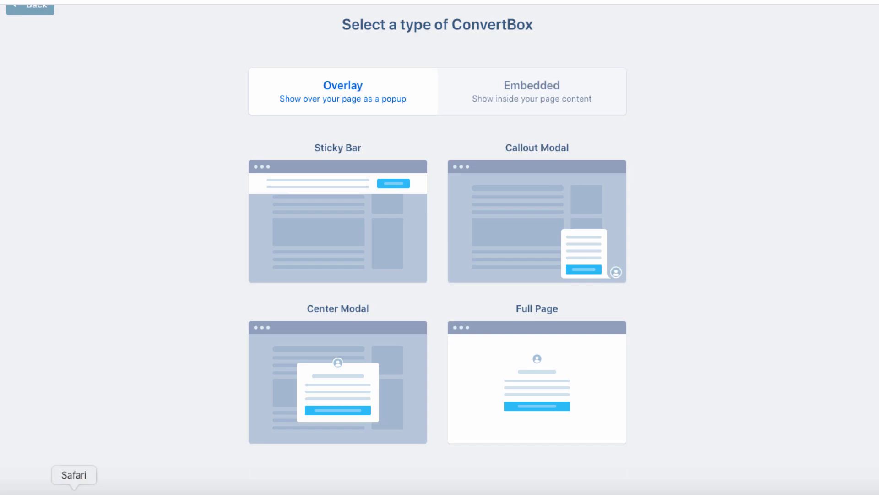
{"action": "left_click", "coordinate": [74, 489]}
{"action": "mouse_move", "coordinate": [579, 249]}
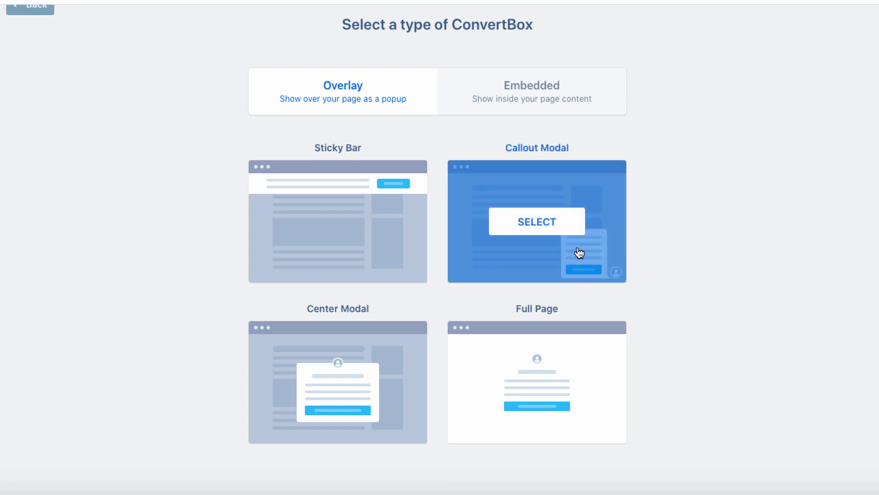
{"action": "left_click", "coordinate": [538, 95]}
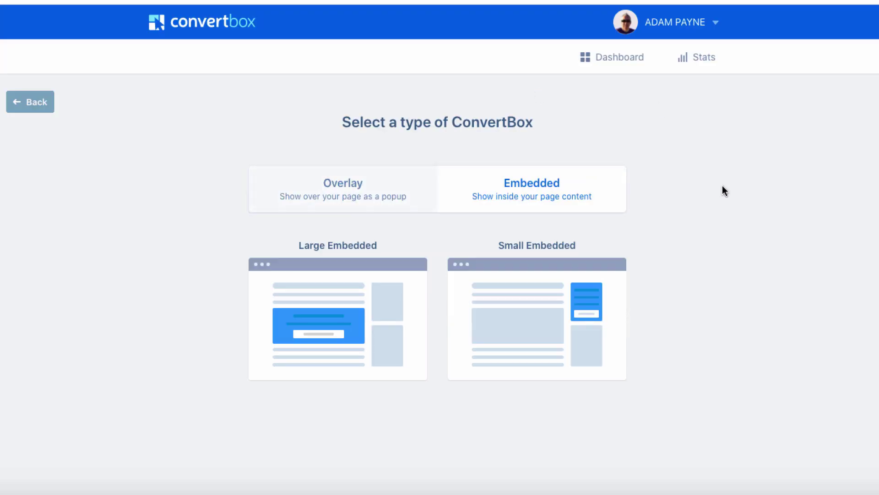
{"action": "mouse_move", "coordinate": [350, 275]}
{"action": "mouse_move", "coordinate": [550, 298]}
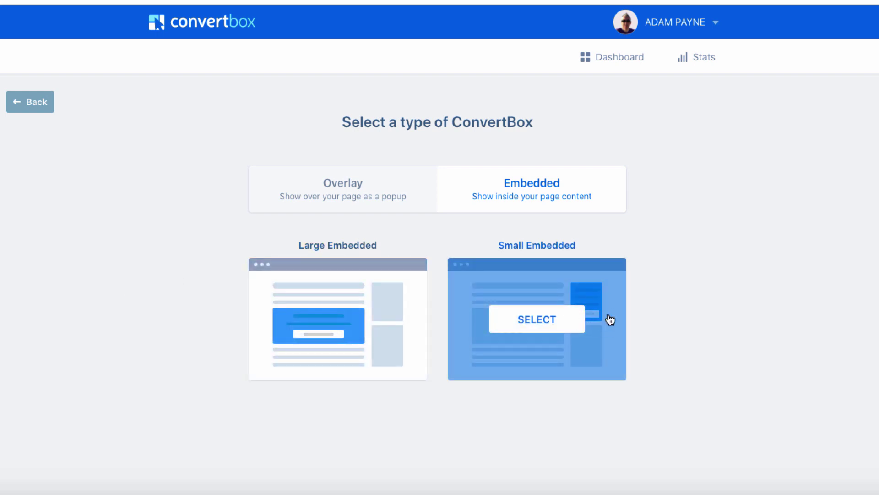
{"action": "left_click", "coordinate": [574, 330]}
{"action": "left_click", "coordinate": [364, 198]}
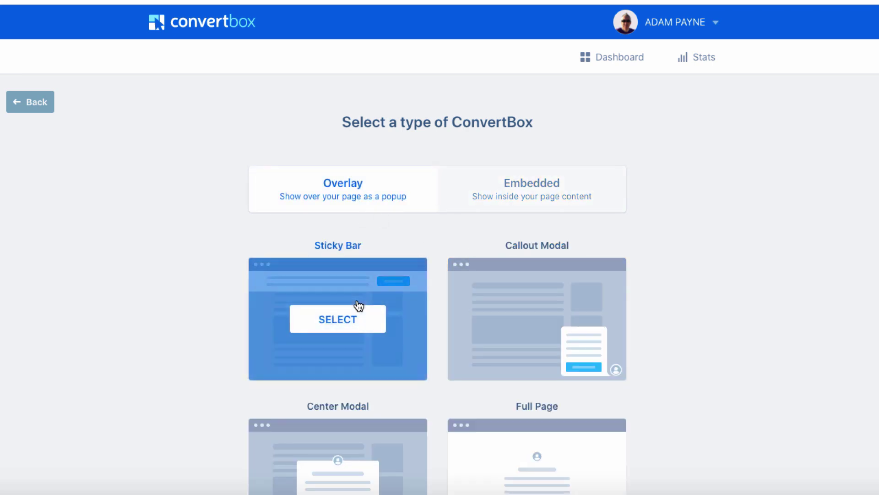
{"action": "scroll", "coordinate": [359, 305], "scroll_direction": "down", "scroll_amount": 2}
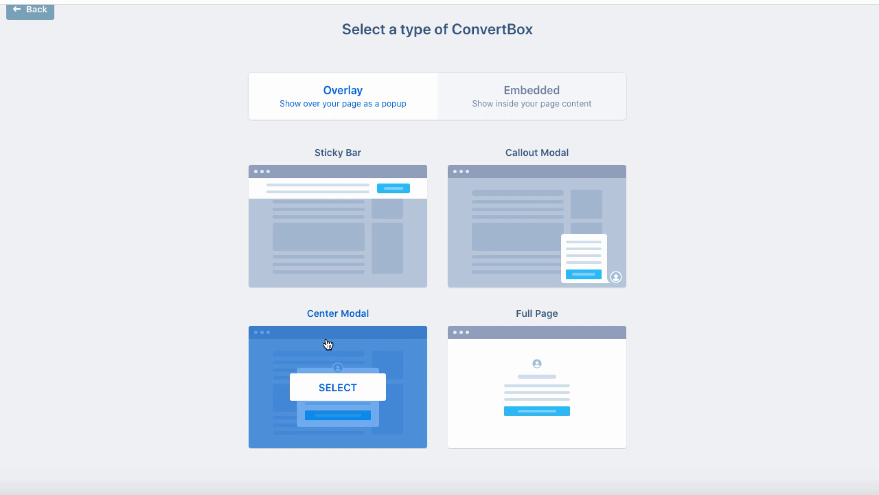
- Pick the center modal popup type and apply the Video message template
{"action": "left_click", "coordinate": [340, 391]}
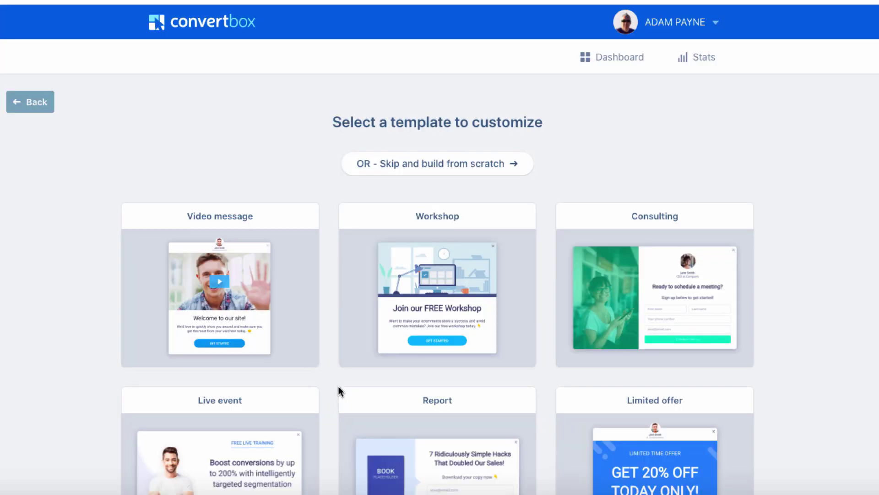
{"action": "scroll", "coordinate": [339, 392], "scroll_direction": "down", "scroll_amount": 5}
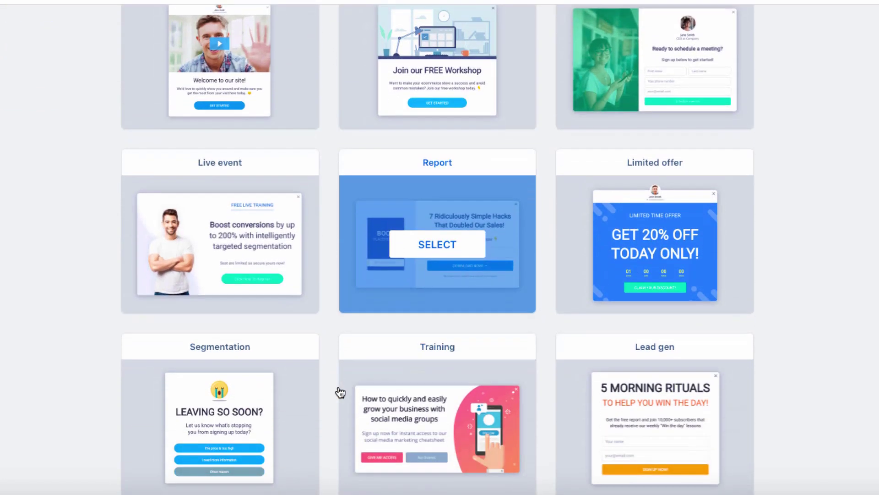
{"action": "scroll", "coordinate": [339, 391], "scroll_direction": "down", "scroll_amount": 2}
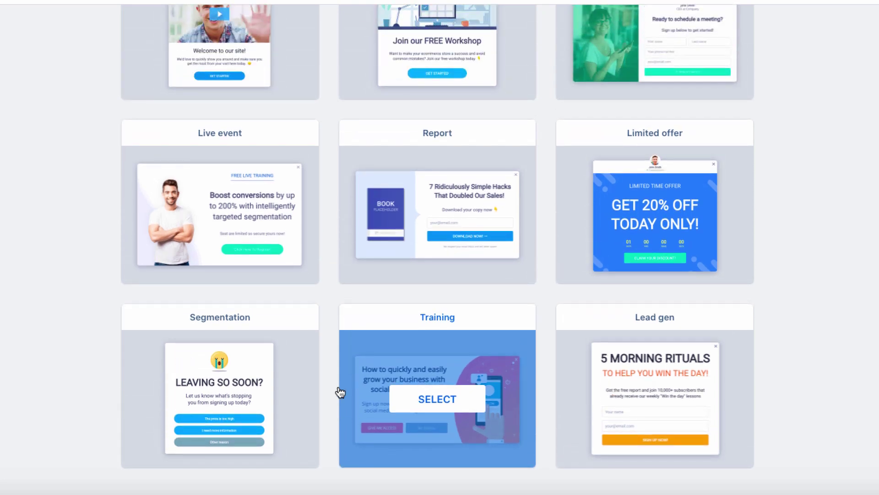
{"action": "scroll", "coordinate": [340, 392], "scroll_direction": "up", "scroll_amount": 2}
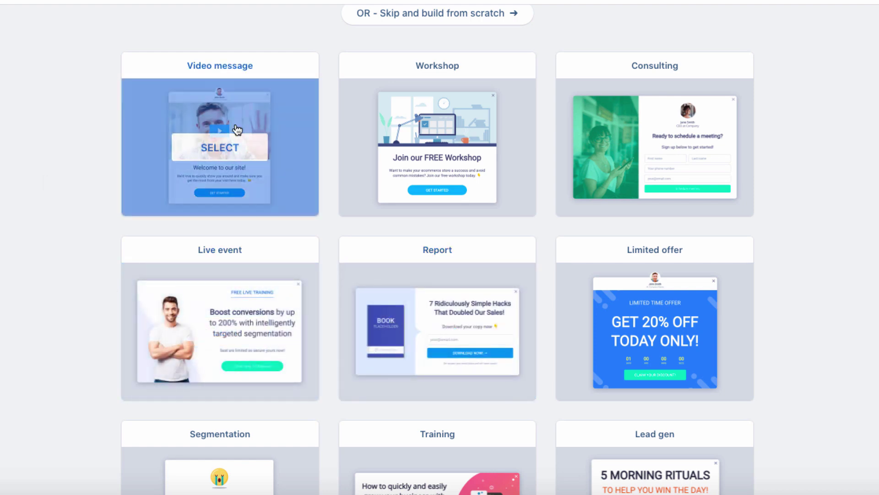
{"action": "left_click", "coordinate": [236, 138]}
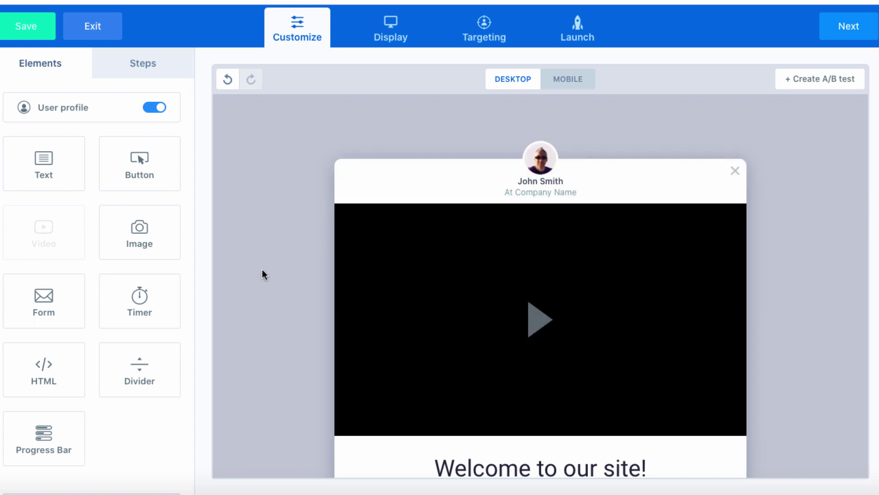
- Toggle the User profile header off and back on, then select it for editing
{"action": "left_click", "coordinate": [159, 109]}
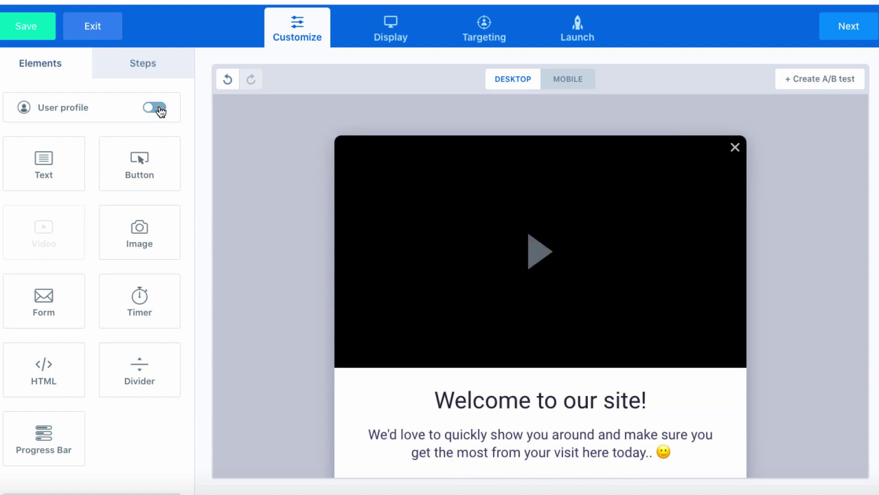
{"action": "left_click", "coordinate": [161, 109]}
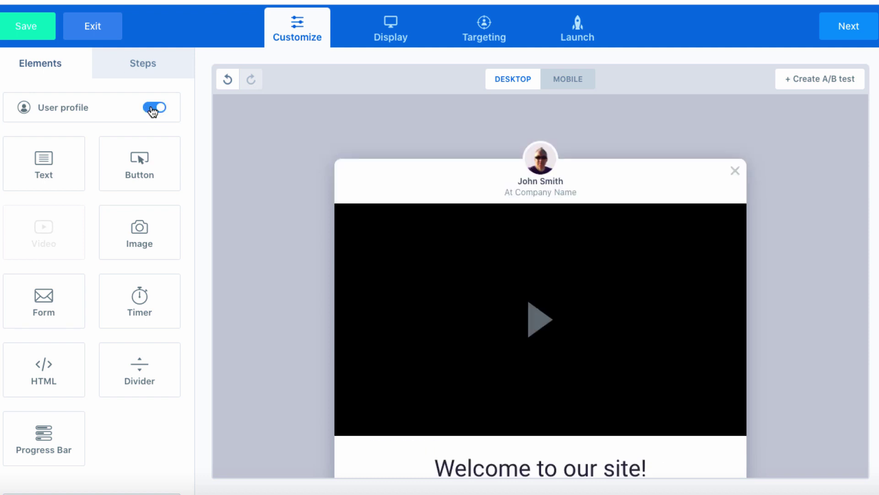
{"action": "left_click", "coordinate": [540, 172]}
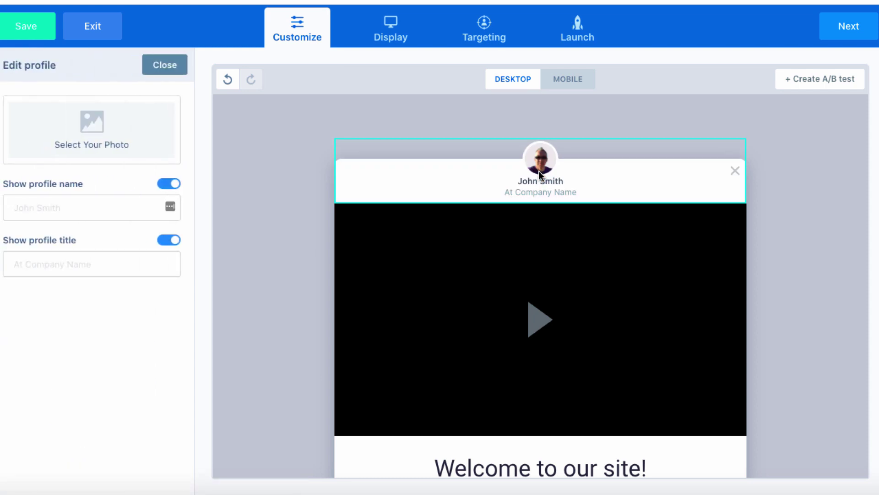
- Enter the presenter's capitalised name and the title 'Video Marketer and Typo fan'
{"action": "left_click", "coordinate": [26, 201]}
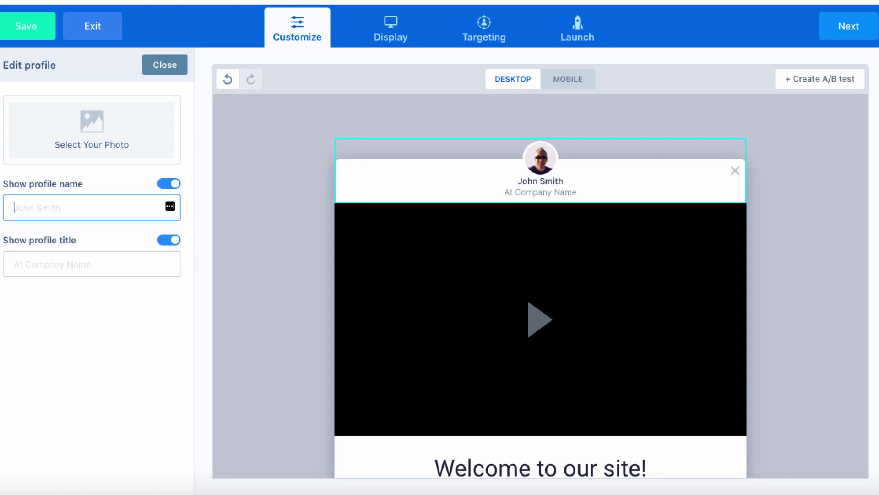
{"action": "type", "text": "adam payne"}
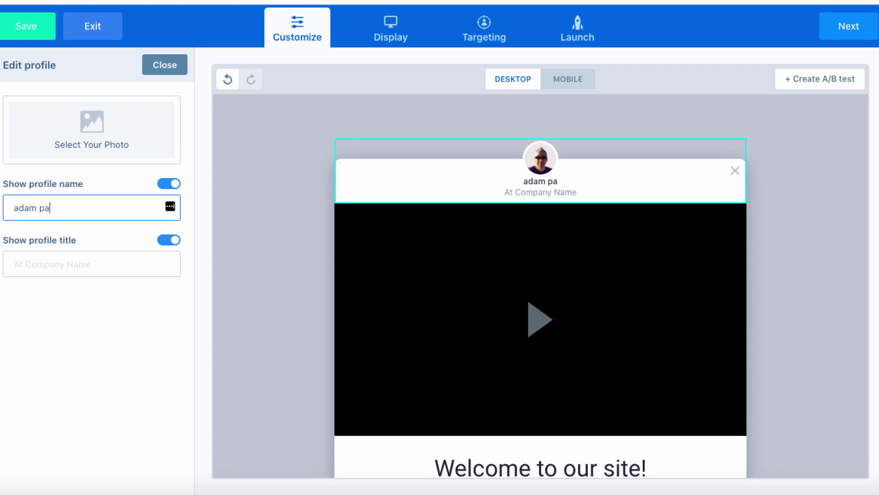
{"action": "left_click", "coordinate": [45, 207]}
{"action": "key", "text": "BackSpace"}
{"action": "type", "text": "P"}
{"action": "key", "text": "BackSpace"}
{"action": "type", "text": "A"}
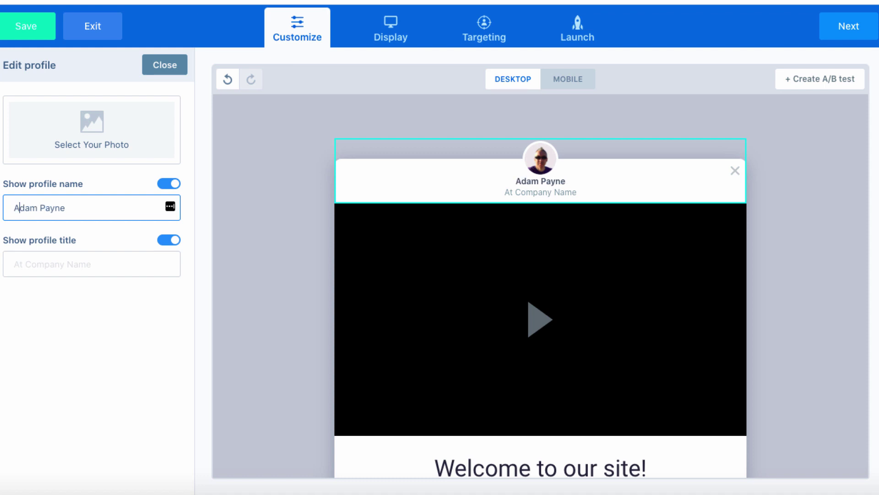
{"action": "left_click", "coordinate": [53, 257]}
{"action": "type", "text": "Video Marketer"}
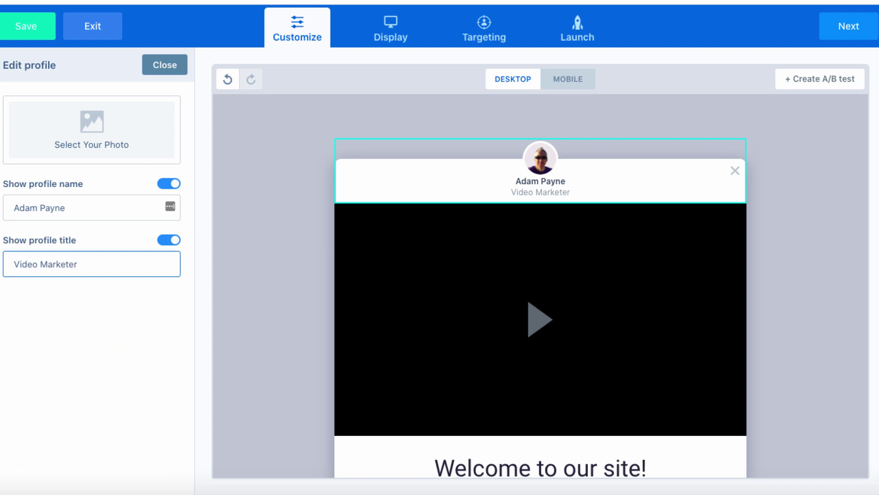
{"action": "type", "text": " and "}
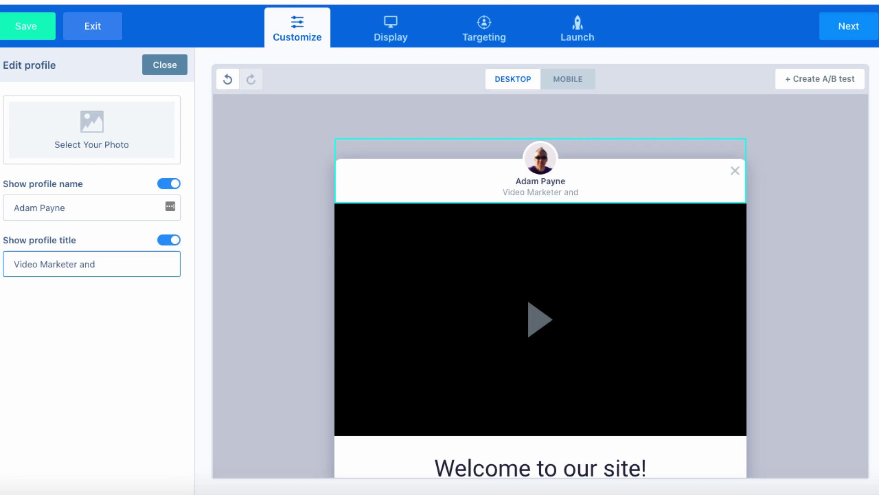
{"action": "type", "text": "Typ fan"}
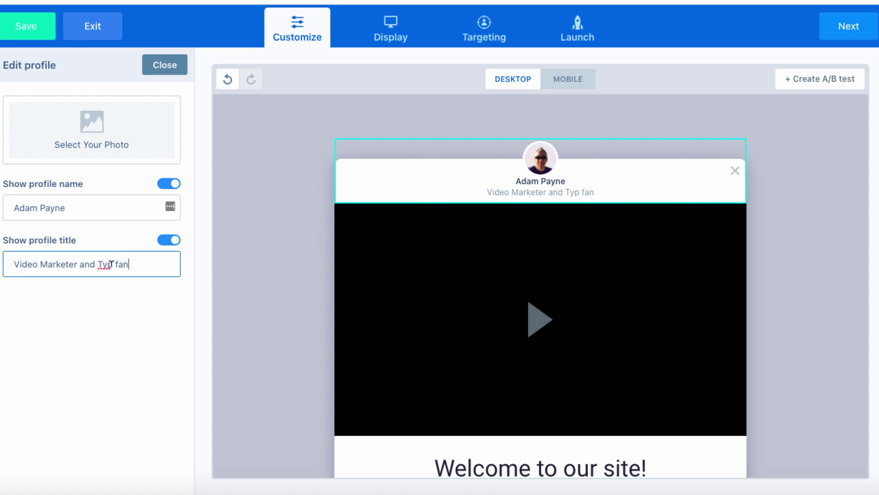
{"action": "type", "text": "o"}
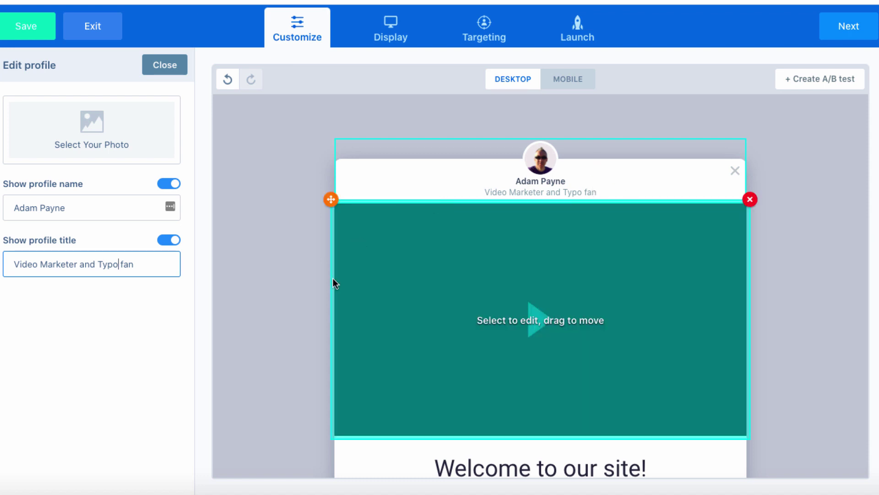
- Paste the YouTube iframe into the video block's Video embed code field
{"action": "left_click", "coordinate": [521, 320]}
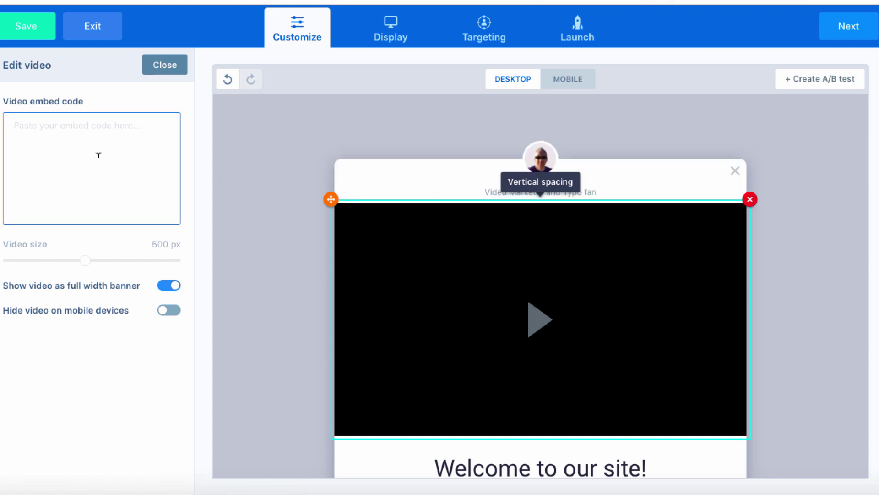
{"action": "left_click", "coordinate": [40, 135]}
{"action": "type", "text": "<iframe width=\"560\" height=\"315\" src=\"https://www.youtube.com/embed/Inl44Ut1Afc\" frameborder=\"0\" allow=\"accelerometer; autoplay; clipboard-write; encrypted-media; gyroscope; picture-in-picture\" allowfullscreen></iframe>"}
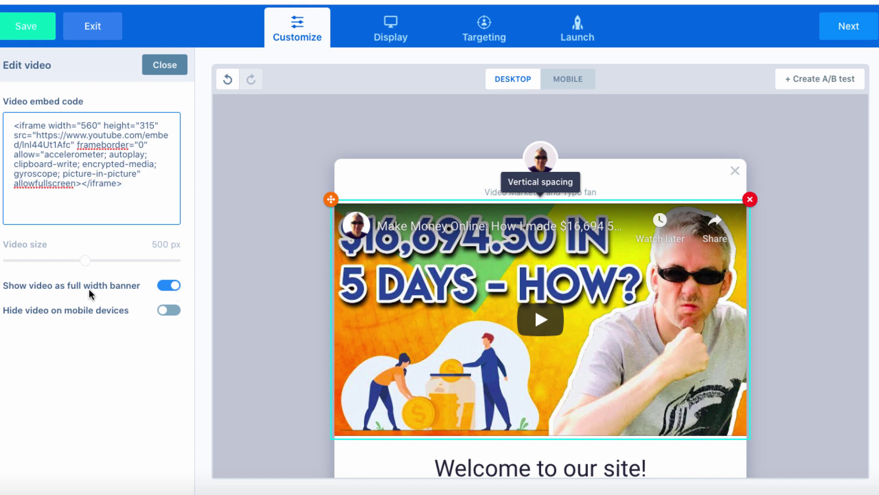
- Try a 482 px video size, enable Hide video on mobile, and keep it a full-width banner
{"action": "left_click", "coordinate": [170, 287]}
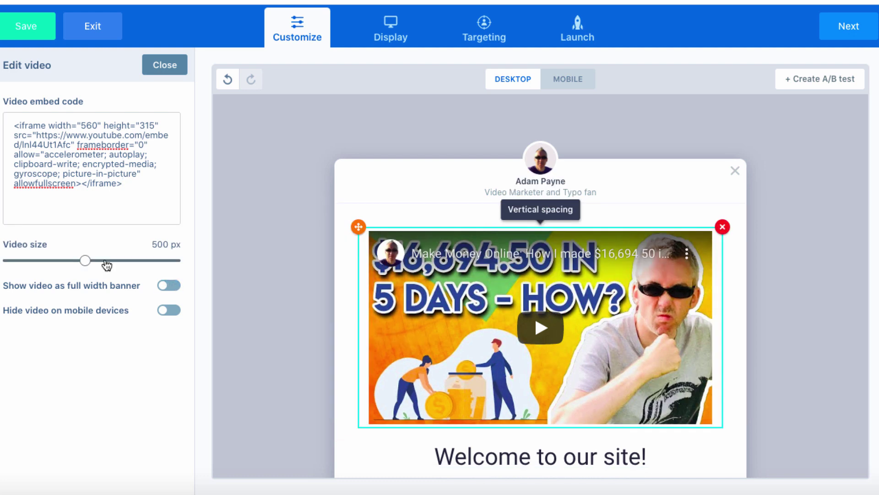
{"action": "mouse_move", "coordinate": [86, 261]}
{"action": "left_mouse_down"}
{"action": "mouse_move", "coordinate": [65, 262]}
{"action": "mouse_move", "coordinate": [114, 259]}
{"action": "mouse_move", "coordinate": [81, 260]}
{"action": "left_mouse_up"}
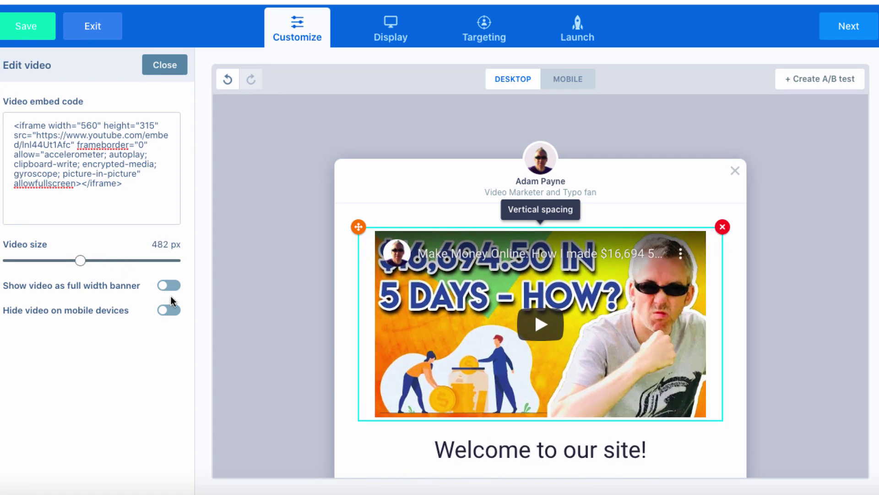
{"action": "left_click", "coordinate": [169, 311]}
{"action": "left_click", "coordinate": [169, 287]}
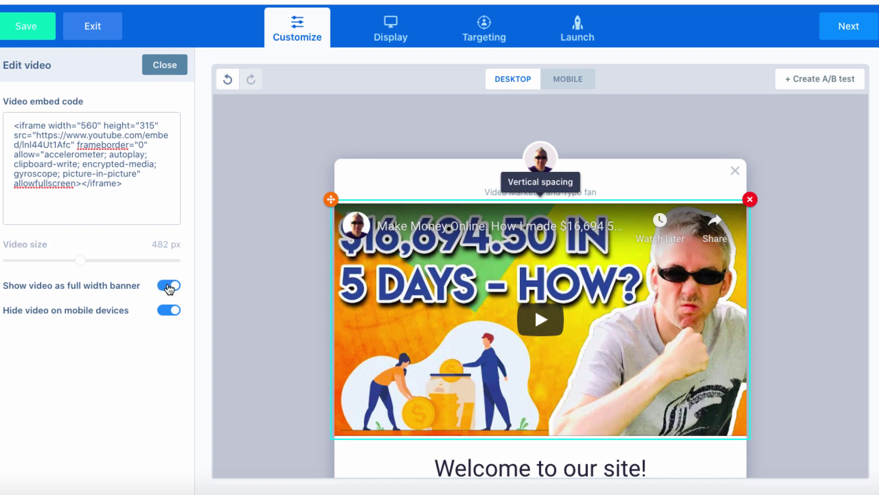
{"action": "scroll", "coordinate": [243, 275], "scroll_direction": "down", "scroll_amount": 2}
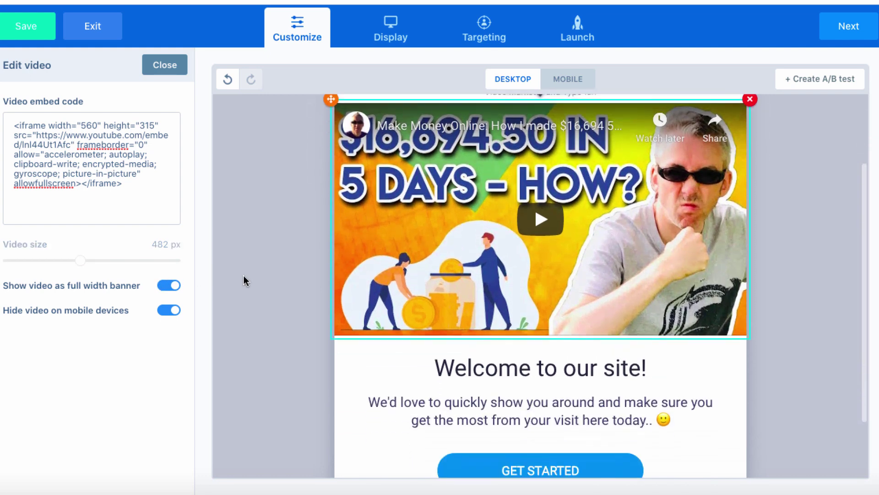
- Overwrite the 'Welcome to our site!' heading with 'Watch the Short Video'
{"action": "left_click", "coordinate": [563, 353]}
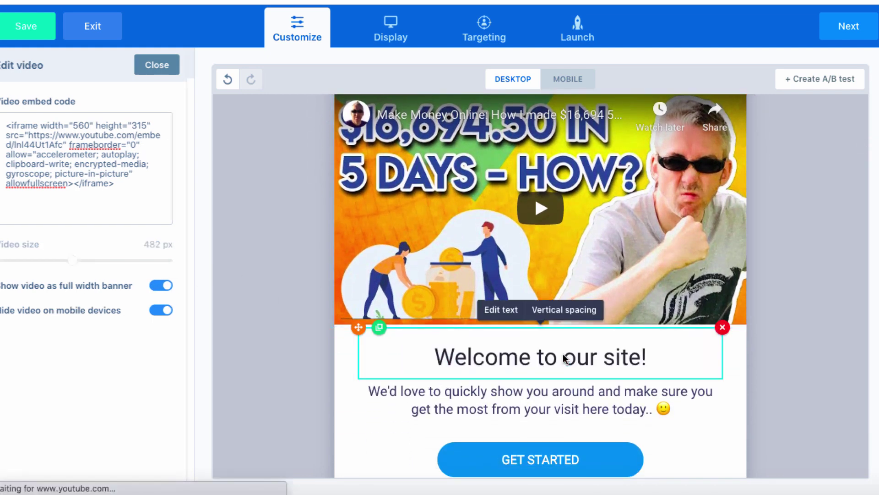
{"action": "left_click_drag", "start_coordinate": [652, 355], "coordinate": [431, 355]}
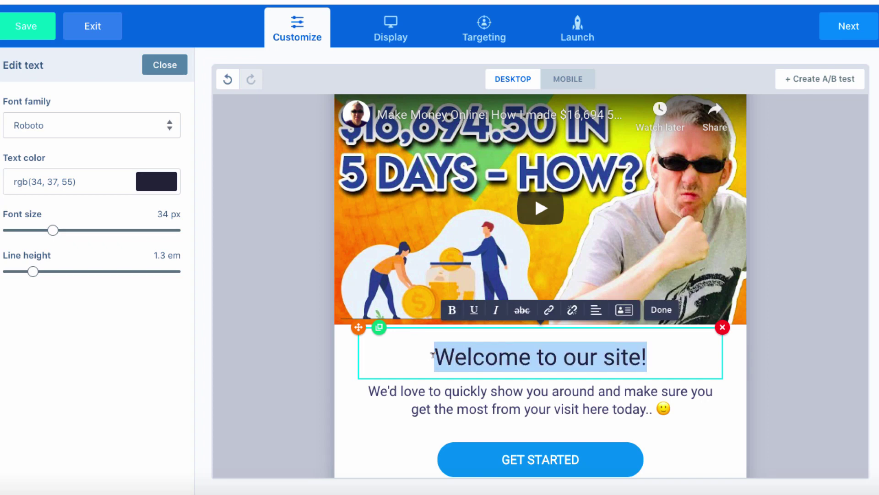
{"action": "type", "text": "WAt"}
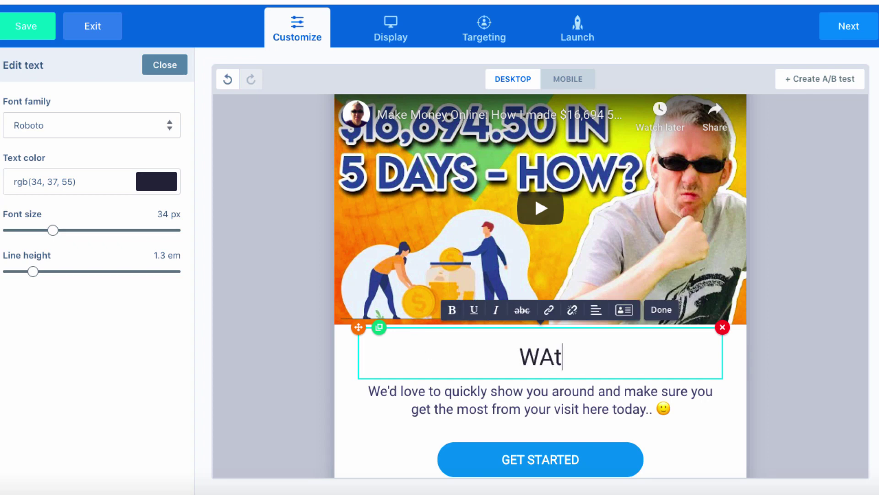
{"action": "key", "text": "BackSpace"}
{"action": "key", "text": "BackSpace"}
{"action": "type", "text": "atch "}
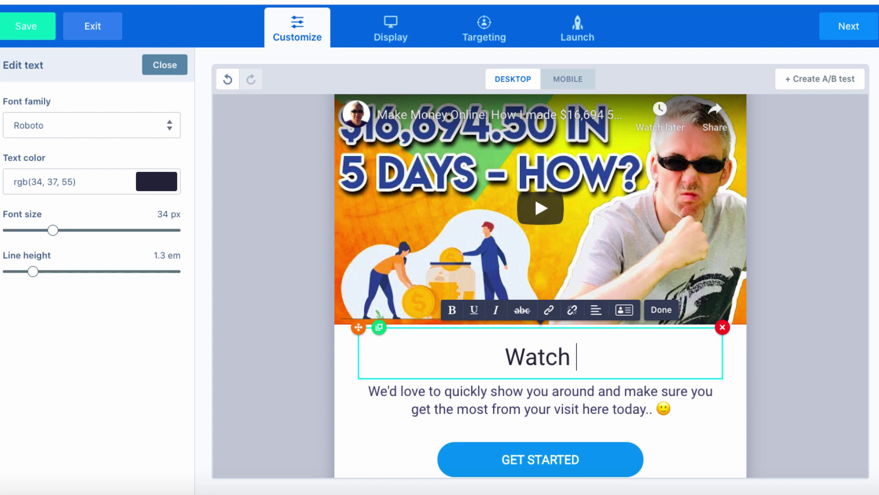
{"action": "type", "text": "the Sho"}
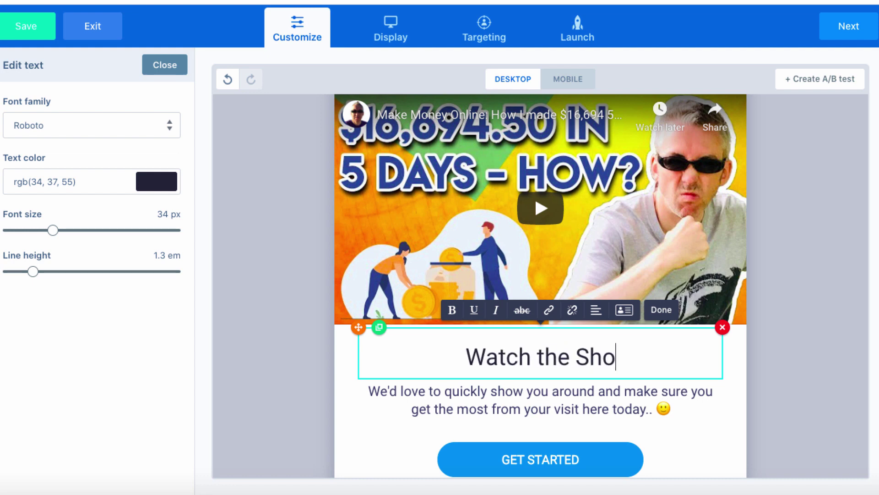
{"action": "type", "text": "rt Video"}
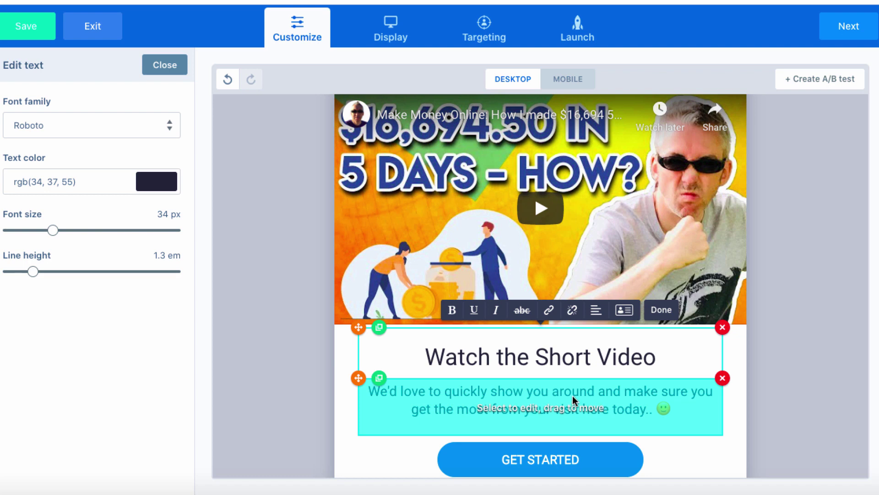
{"action": "scroll", "coordinate": [282, 379], "scroll_direction": "down", "scroll_amount": 1}
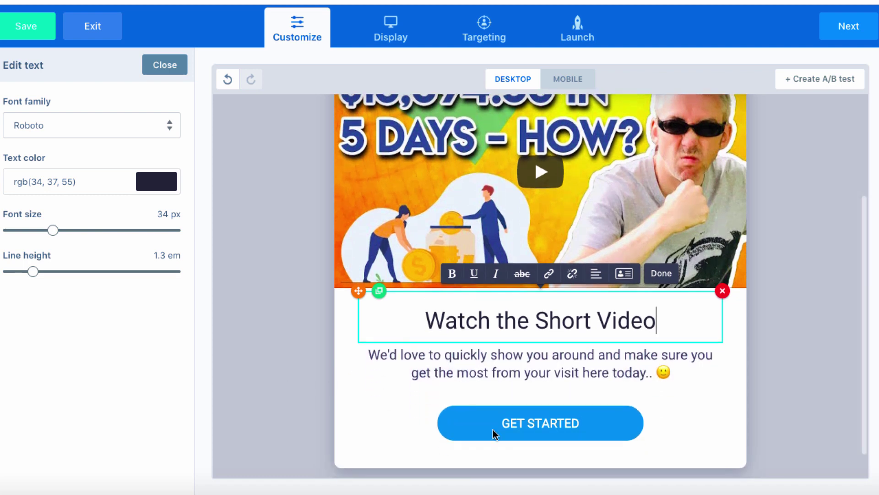
- Review the GET STARTED button's action and integration options, then cancel without changes
{"action": "left_click", "coordinate": [575, 422]}
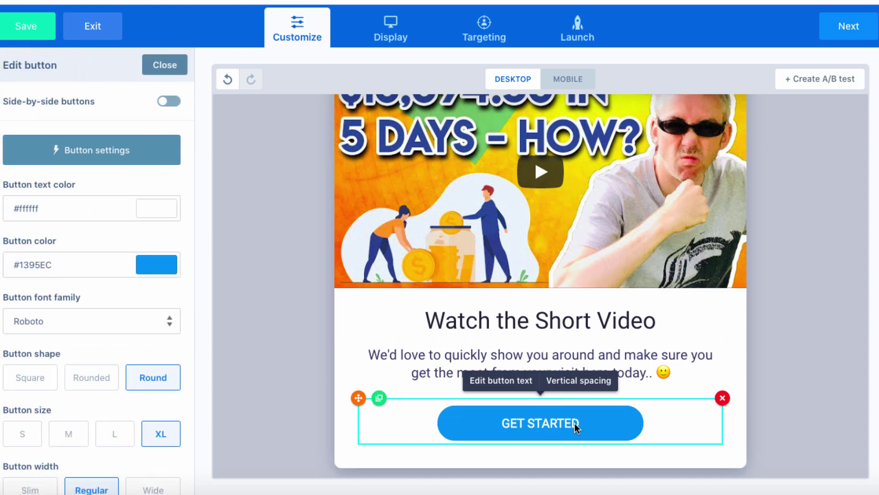
{"action": "left_click", "coordinate": [84, 153]}
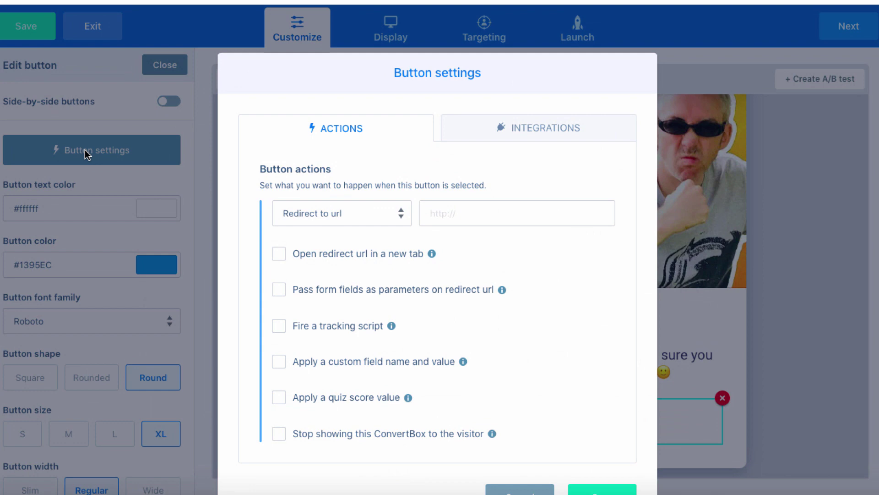
{"action": "left_click", "coordinate": [542, 128]}
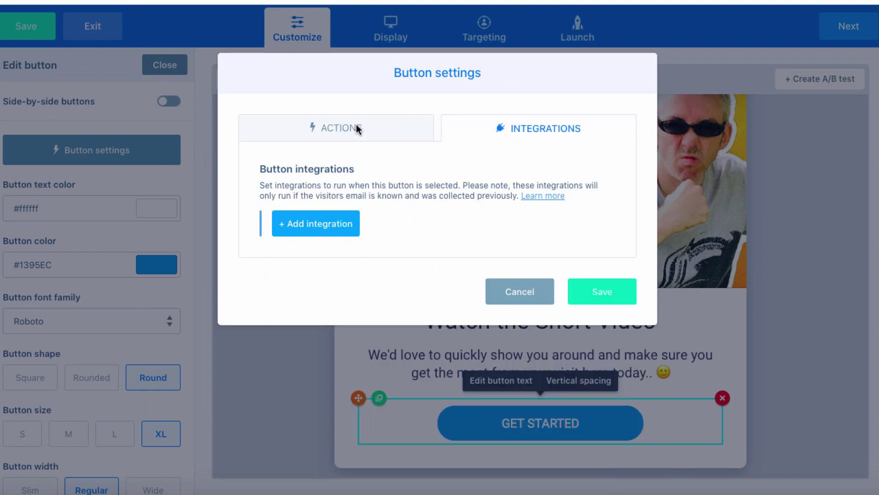
{"action": "left_click", "coordinate": [335, 129]}
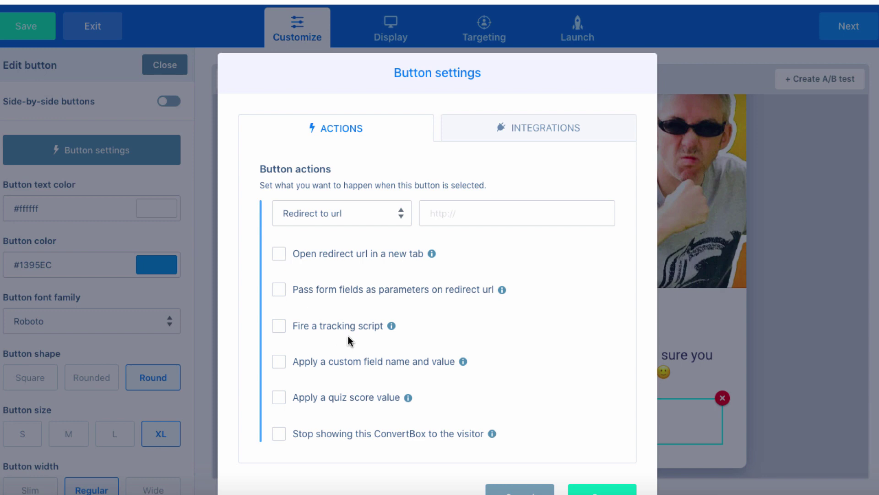
{"action": "scroll", "coordinate": [429, 371], "scroll_direction": "down", "scroll_amount": 1}
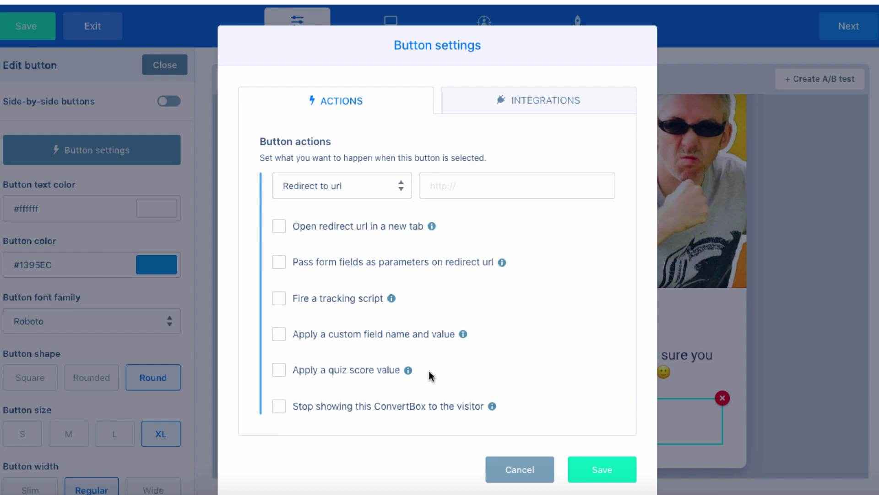
{"action": "left_click", "coordinate": [521, 472]}
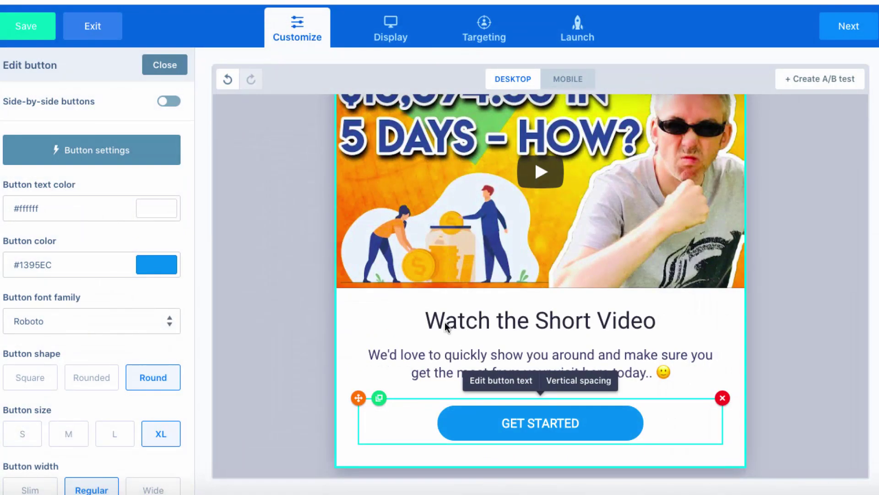
- Save the demo1 popup and return to the editor
{"action": "left_click", "coordinate": [10, 23]}
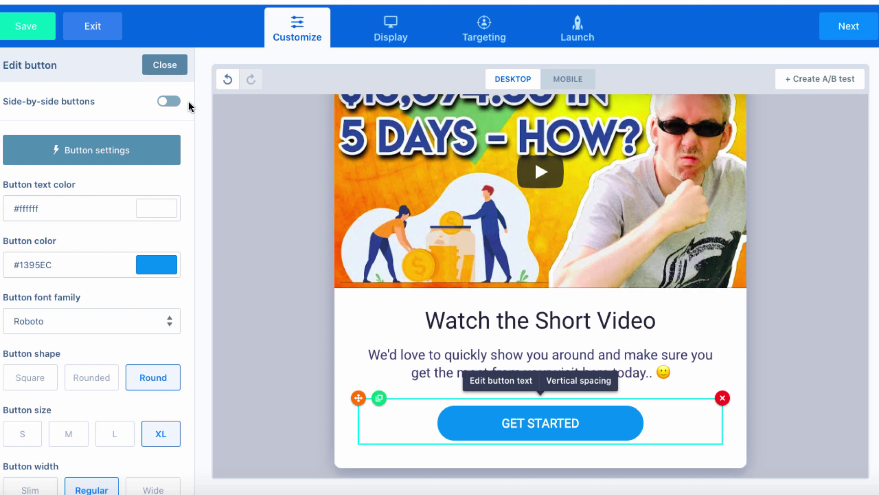
{"action": "left_click", "coordinate": [28, 28]}
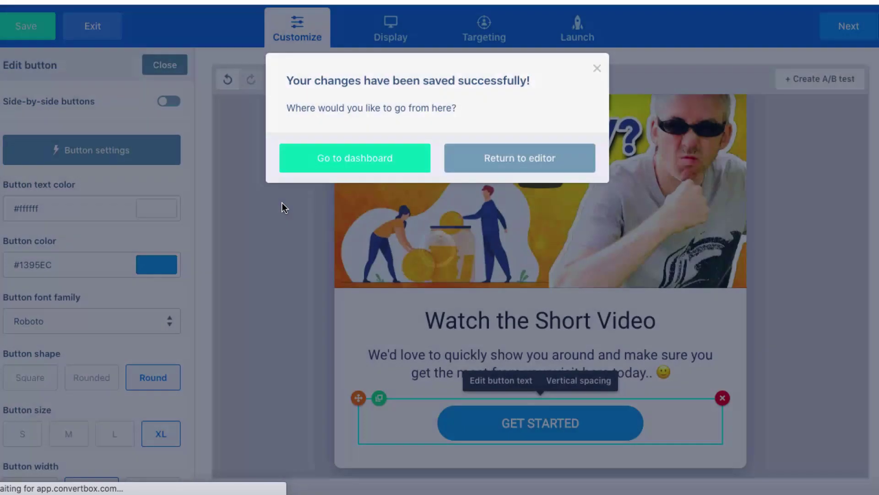
{"action": "left_click", "coordinate": [507, 160]}
- Preview the popup in MOBILE view, then switch back to DESKTOP
{"action": "scroll", "coordinate": [282, 205], "scroll_direction": "up", "scroll_amount": 1}
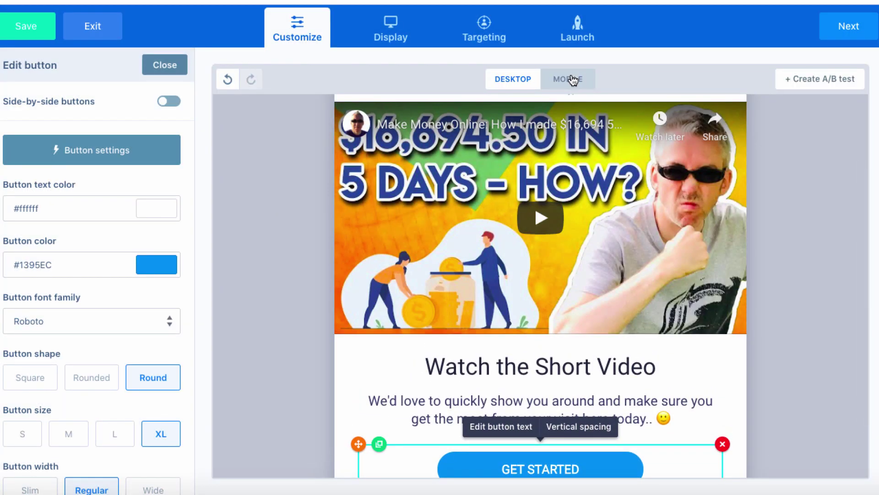
{"action": "left_click", "coordinate": [571, 80]}
{"action": "left_click", "coordinate": [513, 79]}
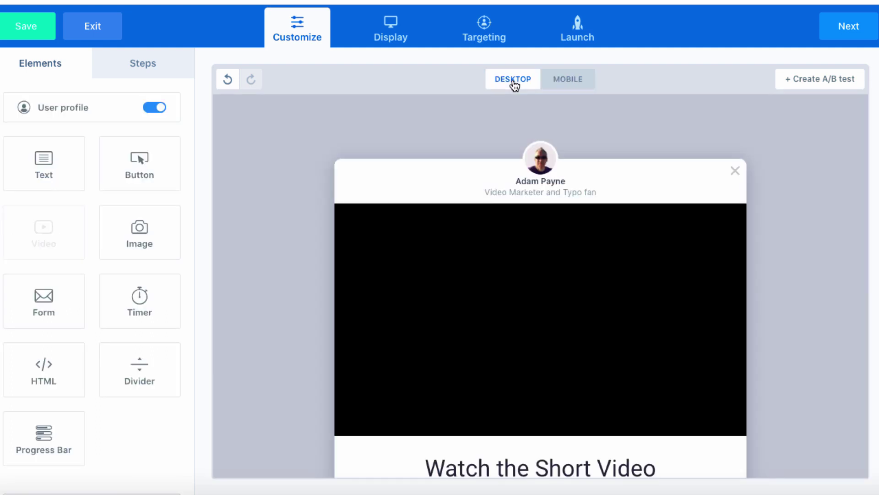
- On the Display tab, review the trigger and page-location rules, keeping the 5-second trigger and all-pages location unchanged
{"action": "left_click", "coordinate": [388, 36]}
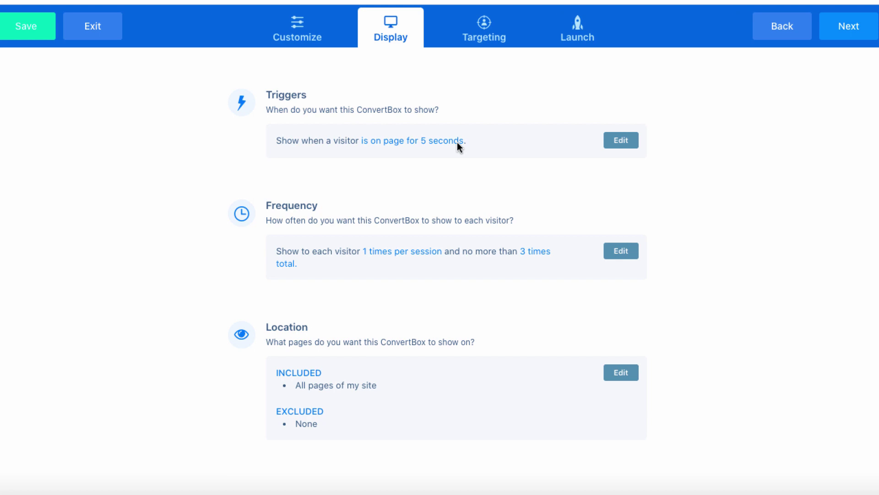
{"action": "left_click", "coordinate": [620, 140]}
{"action": "double_click", "coordinate": [491, 213]}
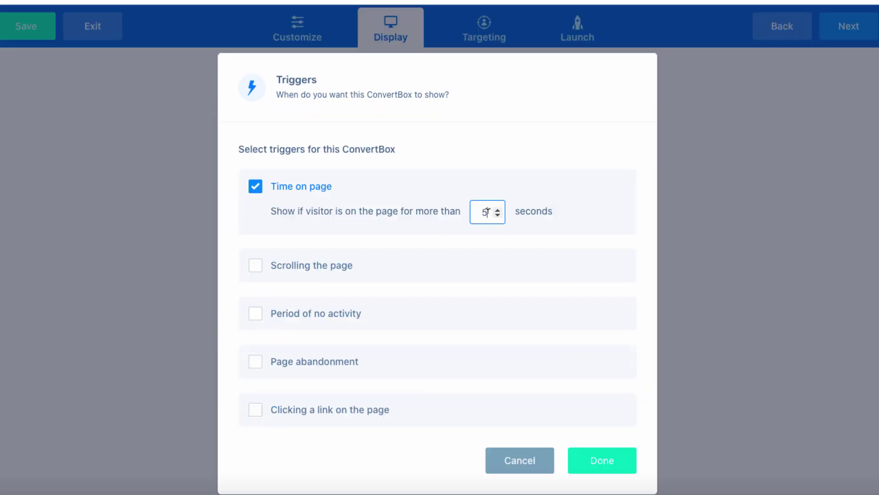
{"action": "type", "text": "15"}
{"action": "left_click", "coordinate": [522, 461]}
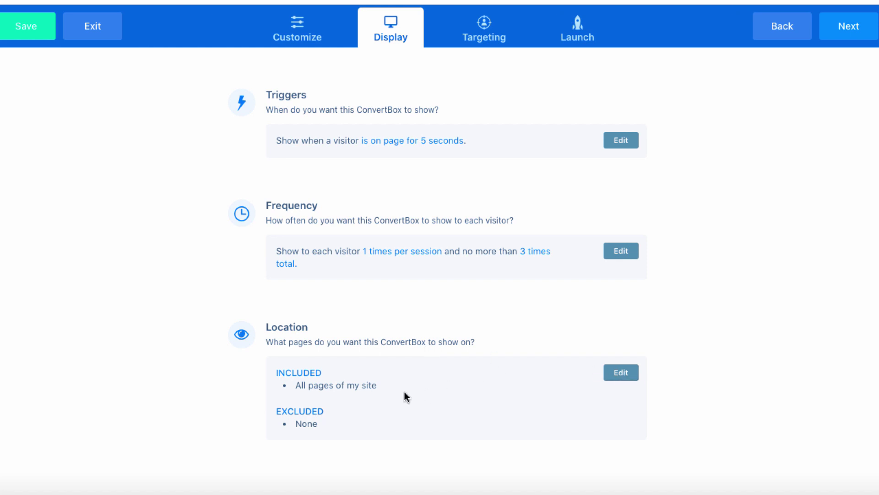
{"action": "left_click", "coordinate": [622, 372]}
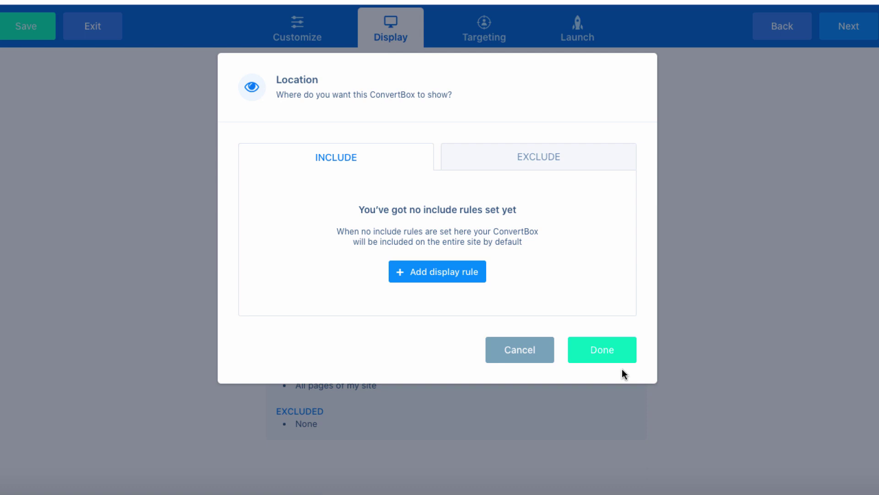
{"action": "left_click", "coordinate": [522, 350]}
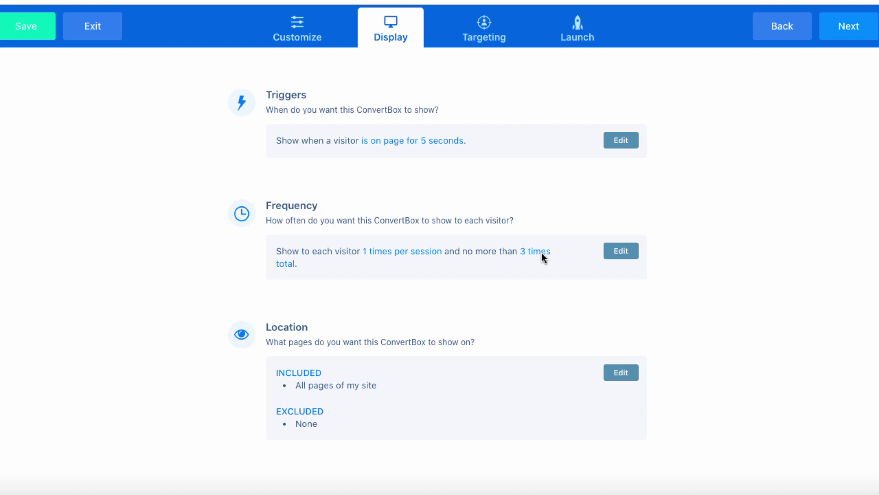
- Target specific visitors, browse the conditional rule types without adding one, then leave the editor
{"action": "left_click", "coordinate": [493, 34]}
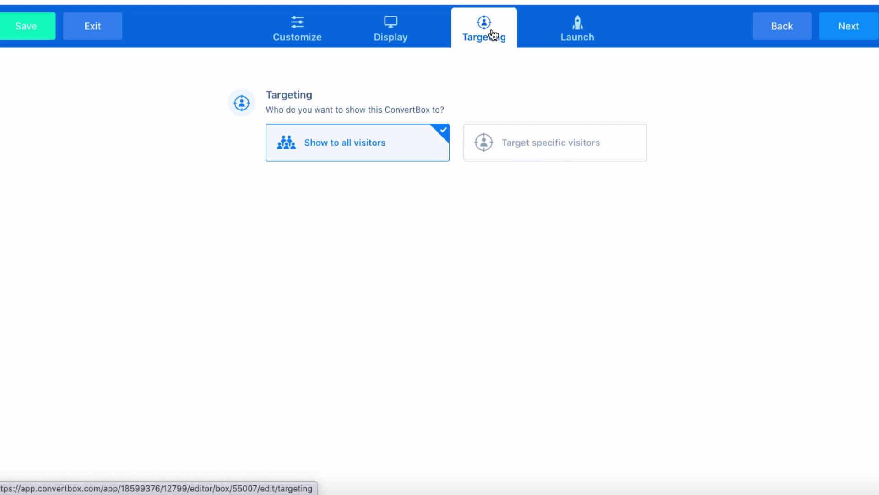
{"action": "left_click", "coordinate": [528, 150]}
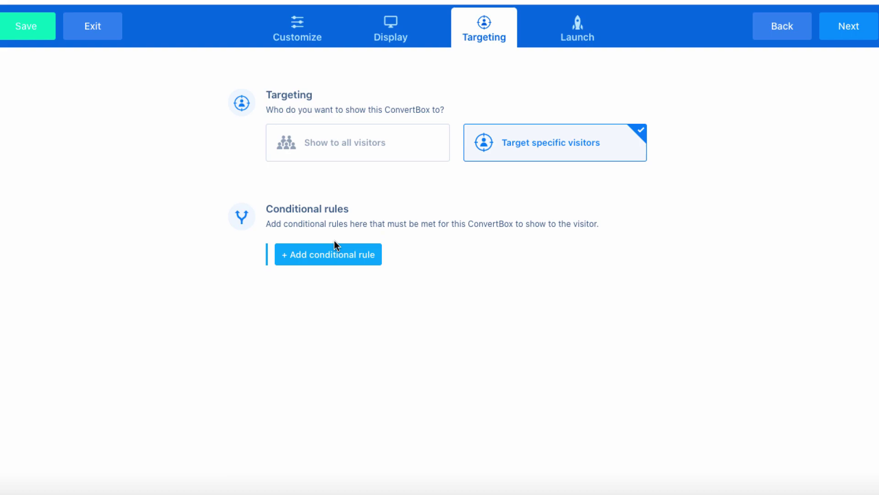
{"action": "left_click", "coordinate": [303, 256]}
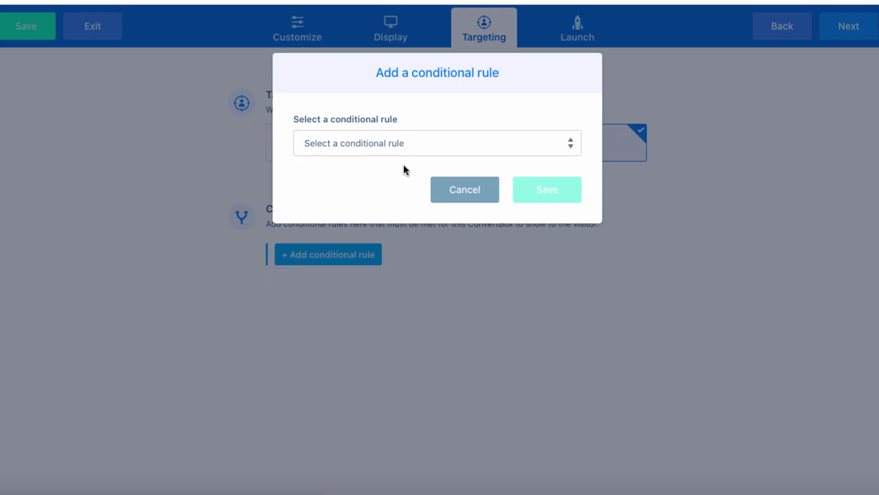
{"action": "left_click", "coordinate": [405, 143]}
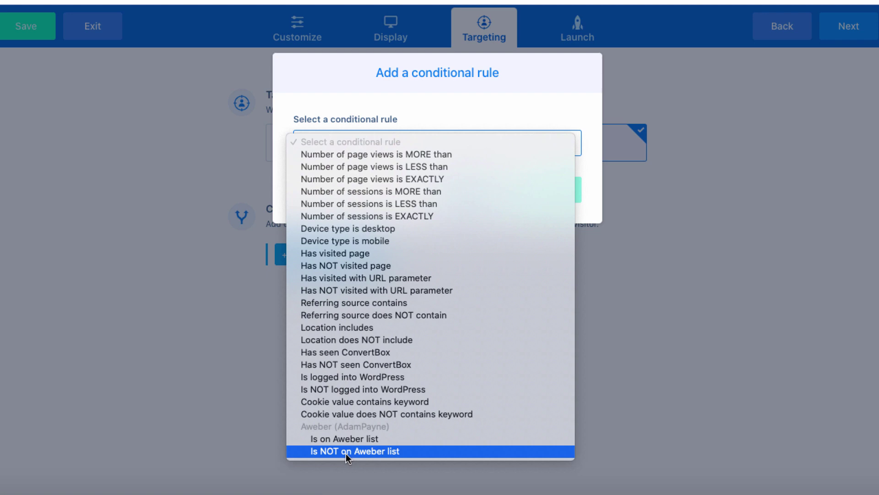
{"action": "left_click", "coordinate": [690, 397]}
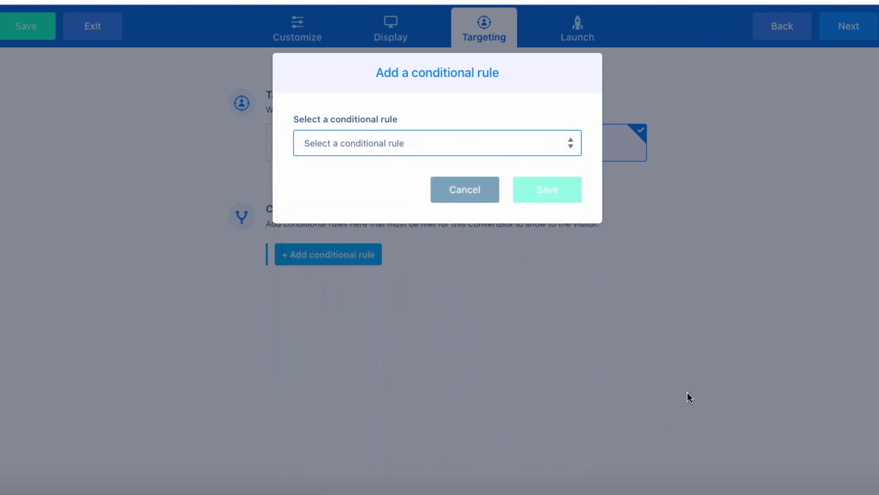
{"action": "left_click", "coordinate": [466, 189]}
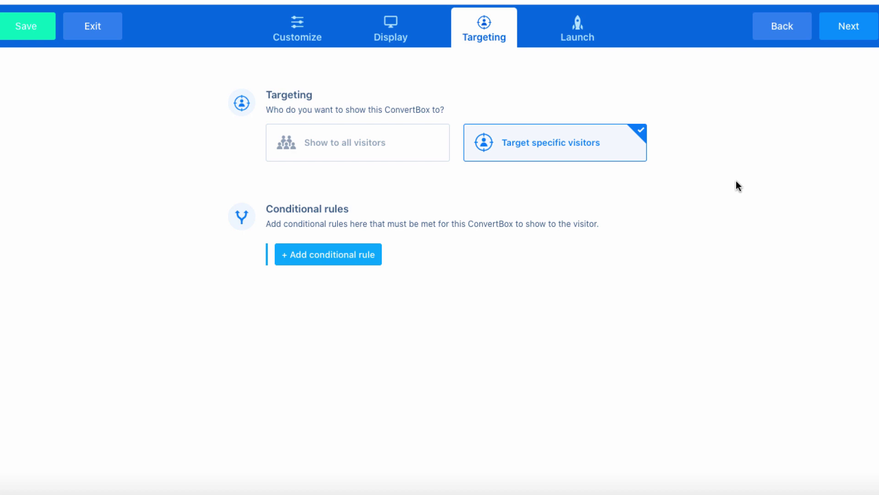
{"action": "left_click", "coordinate": [92, 27]}
- Exit the popup editor without saving to return to the dashboard
{"action": "left_click", "coordinate": [538, 174]}
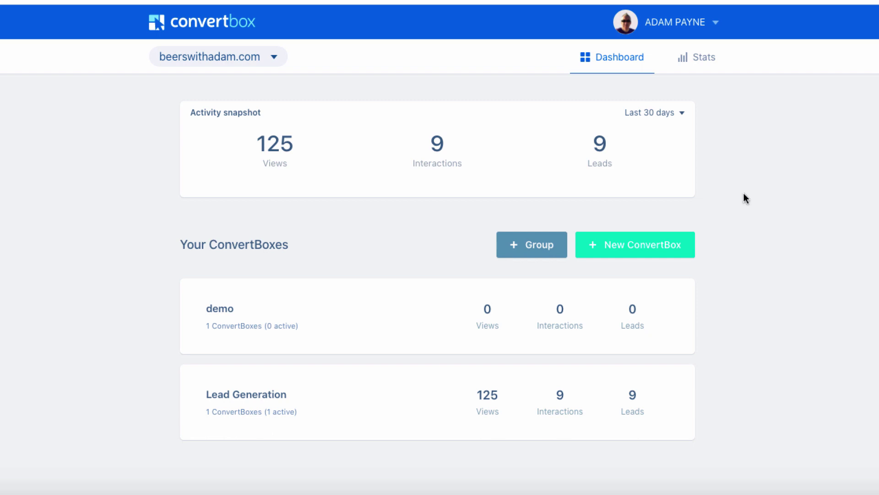
- Go to Support from the account menu and open the full video training series
{"action": "left_click", "coordinate": [715, 23]}
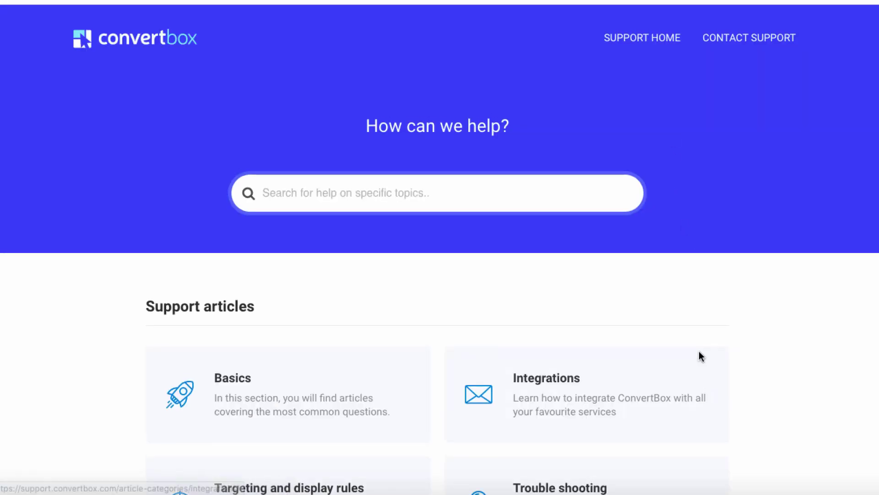
{"action": "scroll", "coordinate": [699, 351], "scroll_direction": "down", "scroll_amount": 2}
{"action": "scroll", "coordinate": [699, 350], "scroll_direction": "down", "scroll_amount": 4}
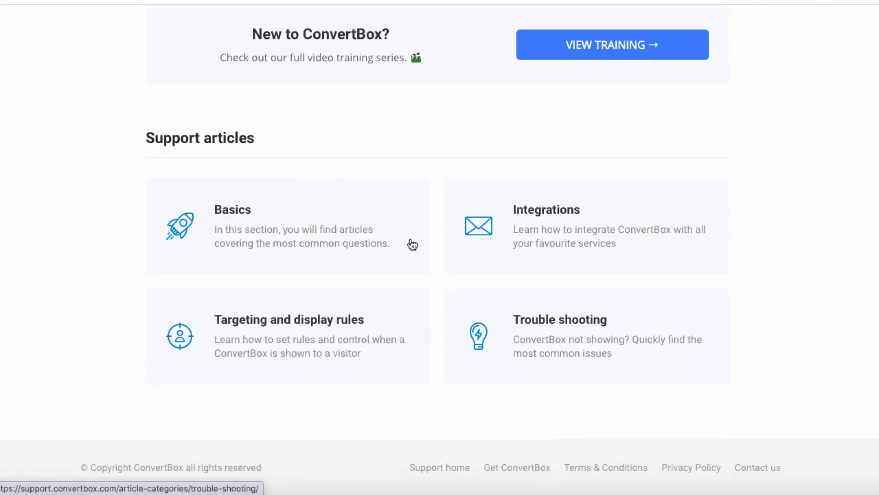
{"action": "left_click", "coordinate": [593, 45]}
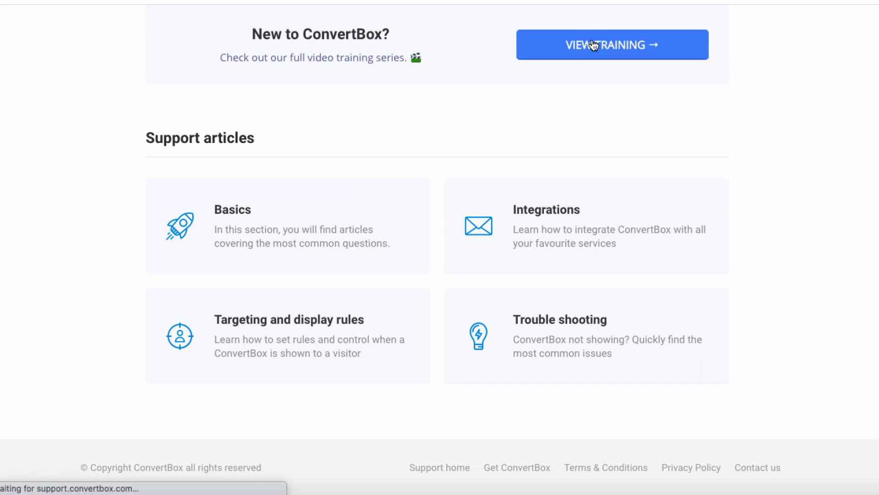
- Scroll through the eight Getting started and five Advanced training lessons
{"action": "scroll", "coordinate": [697, 235], "scroll_direction": "down", "scroll_amount": 9}
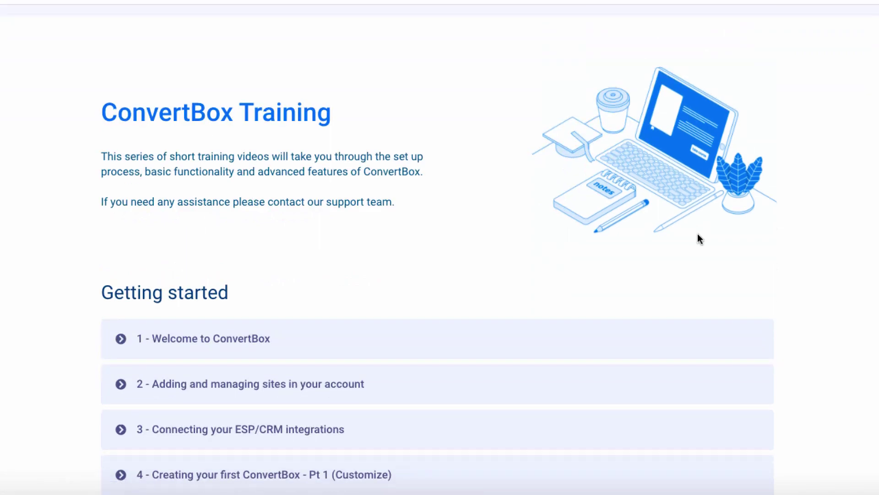
{"action": "scroll", "coordinate": [699, 238], "scroll_direction": "down", "scroll_amount": 1}
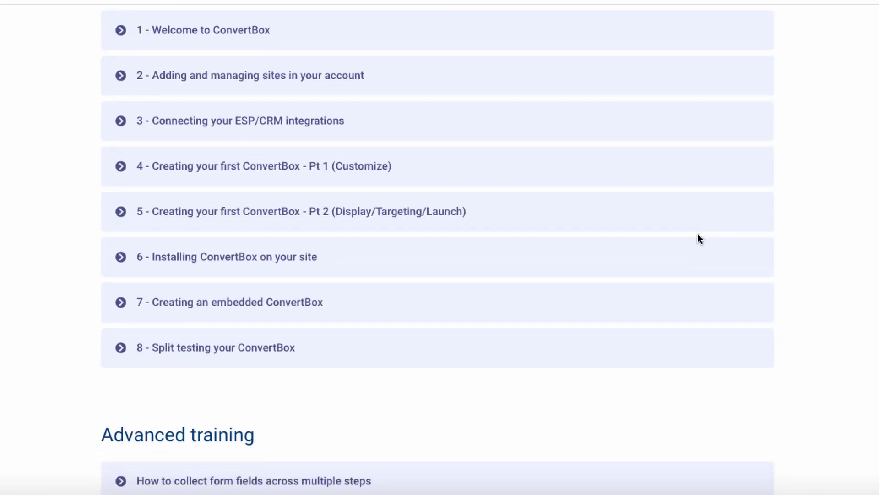
{"action": "scroll", "coordinate": [699, 238], "scroll_direction": "down", "scroll_amount": 3}
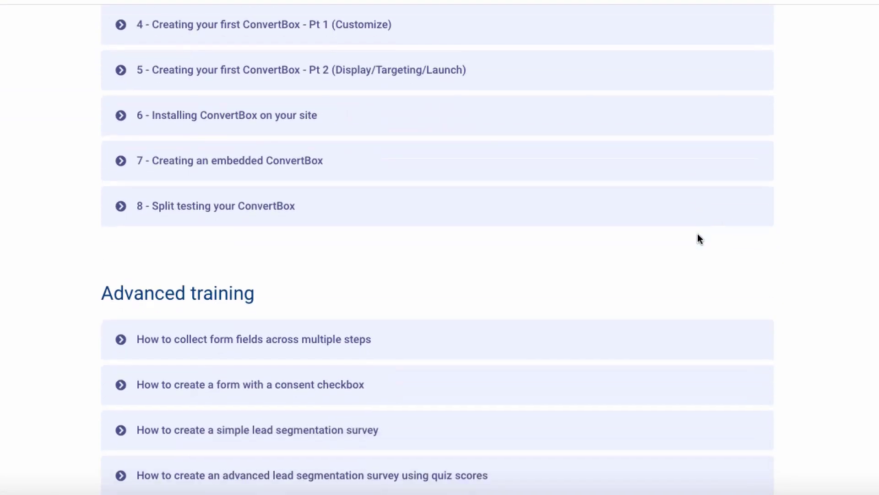
{"action": "scroll", "coordinate": [699, 239], "scroll_direction": "up", "scroll_amount": 3}
{"action": "scroll", "coordinate": [699, 240], "scroll_direction": "up", "scroll_amount": 4}
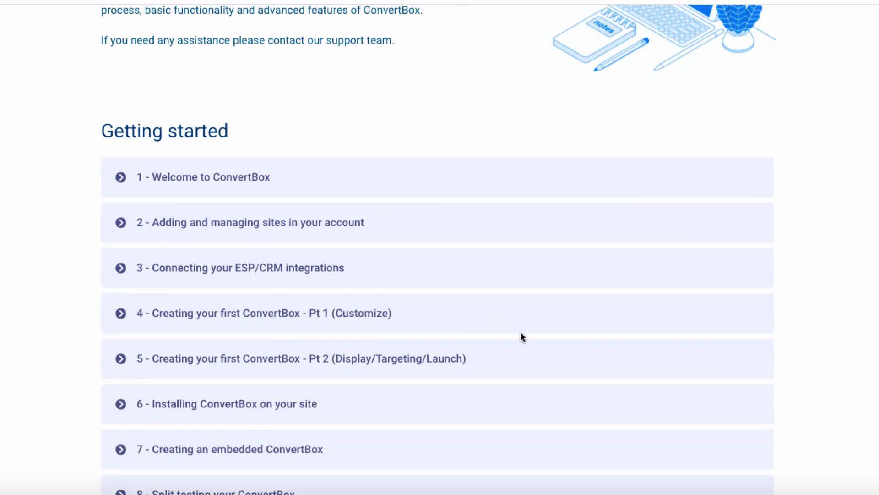
{"action": "scroll", "coordinate": [522, 336], "scroll_direction": "down", "scroll_amount": 7}
{"action": "scroll", "coordinate": [418, 381], "scroll_direction": "down", "scroll_amount": 2}
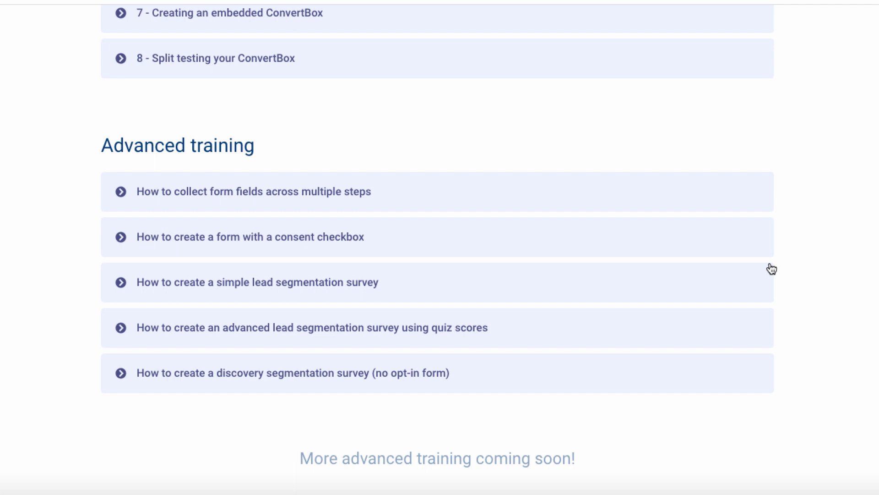
{"action": "scroll", "coordinate": [771, 269], "scroll_direction": "up", "scroll_amount": 5}
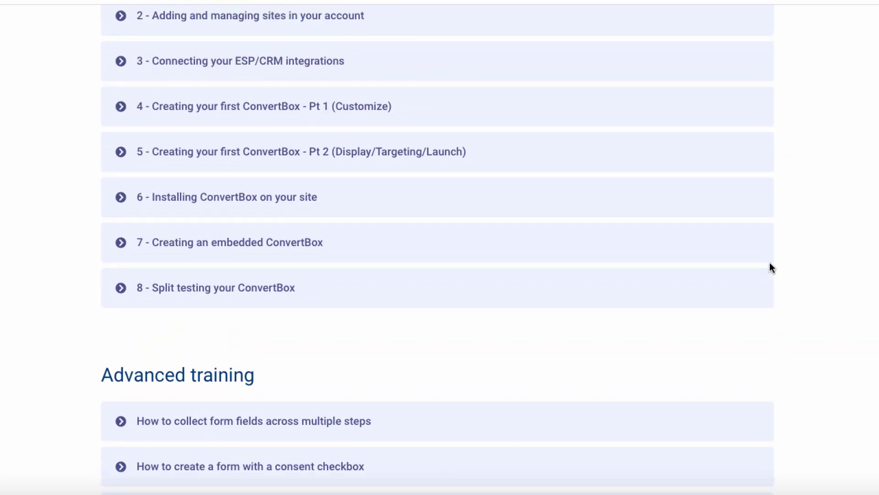
{"action": "scroll", "coordinate": [772, 268], "scroll_direction": "up", "scroll_amount": 2}
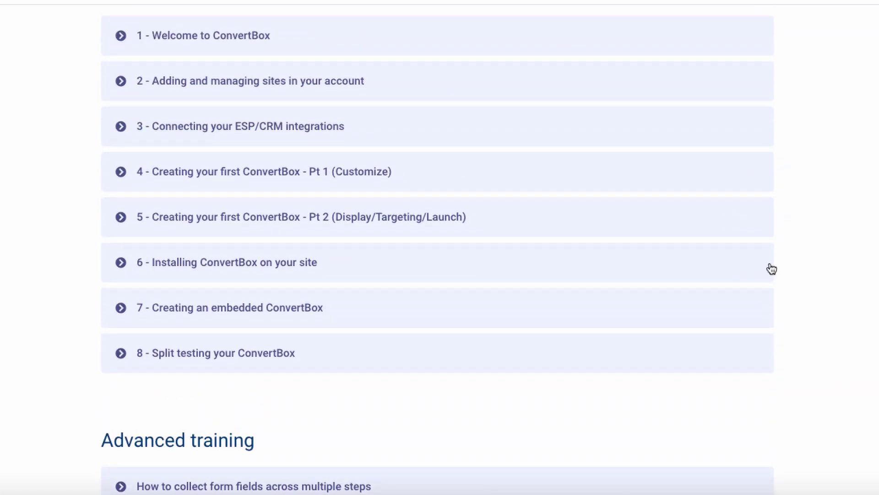
{"action": "scroll", "coordinate": [771, 269], "scroll_direction": "up", "scroll_amount": 1}
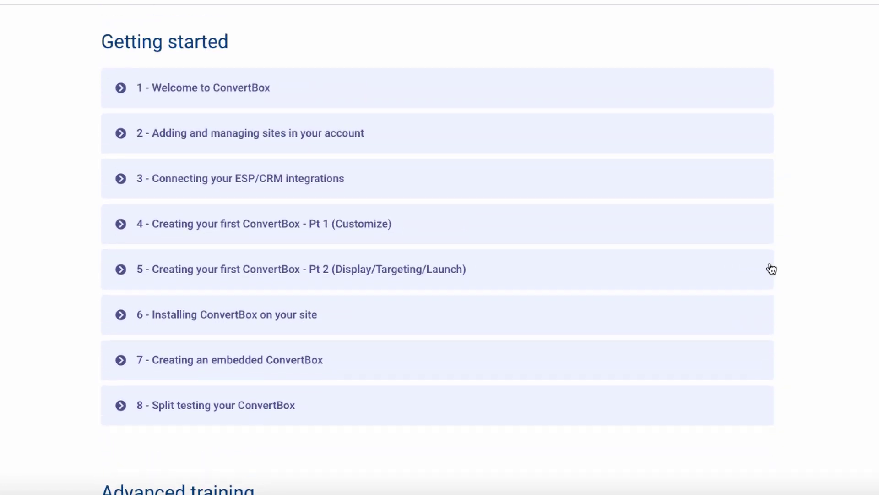
- Scroll the ConvertBox Training page back up to the top
{"action": "scroll", "coordinate": [771, 268], "scroll_direction": "down", "scroll_amount": 2}
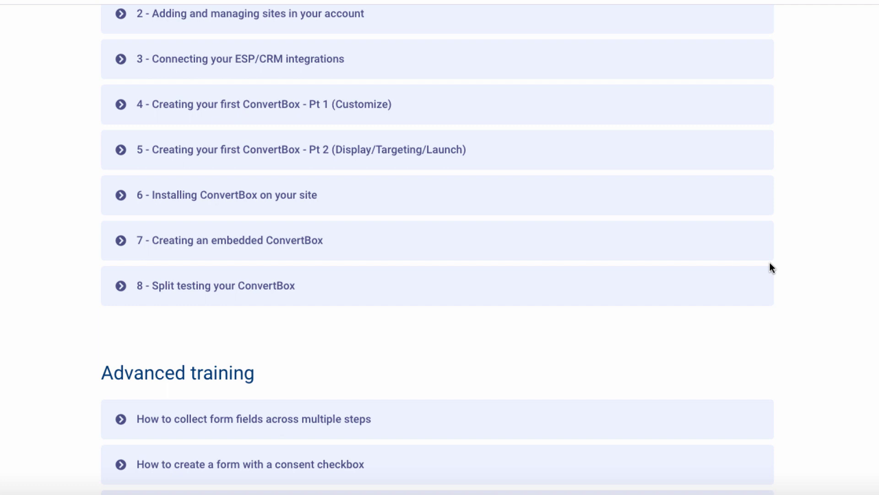
{"action": "scroll", "coordinate": [770, 264], "scroll_direction": "up", "scroll_amount": 10}
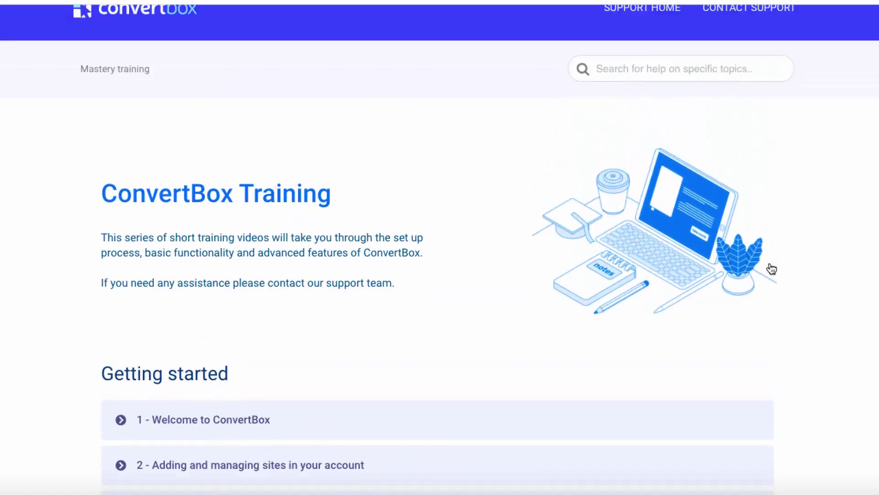
{"action": "scroll", "coordinate": [772, 269], "scroll_direction": "up", "scroll_amount": 1}
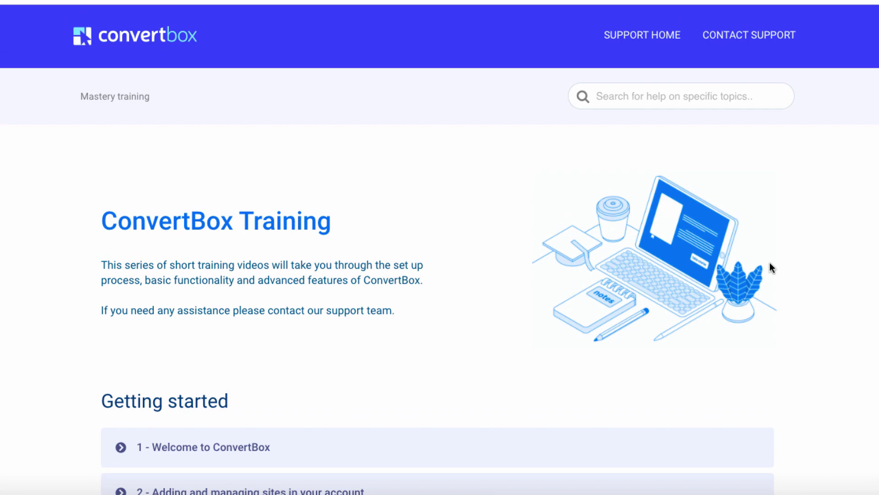